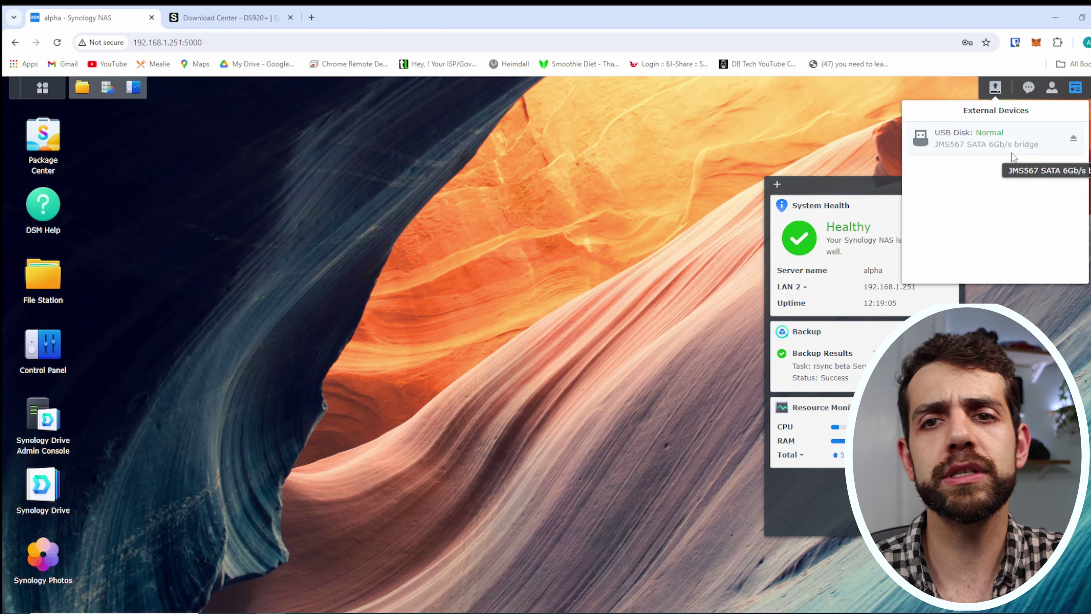
Format the entire USB Disk 1 with the EXFAT file system and accept erasing its data.
left_click(124, 90)
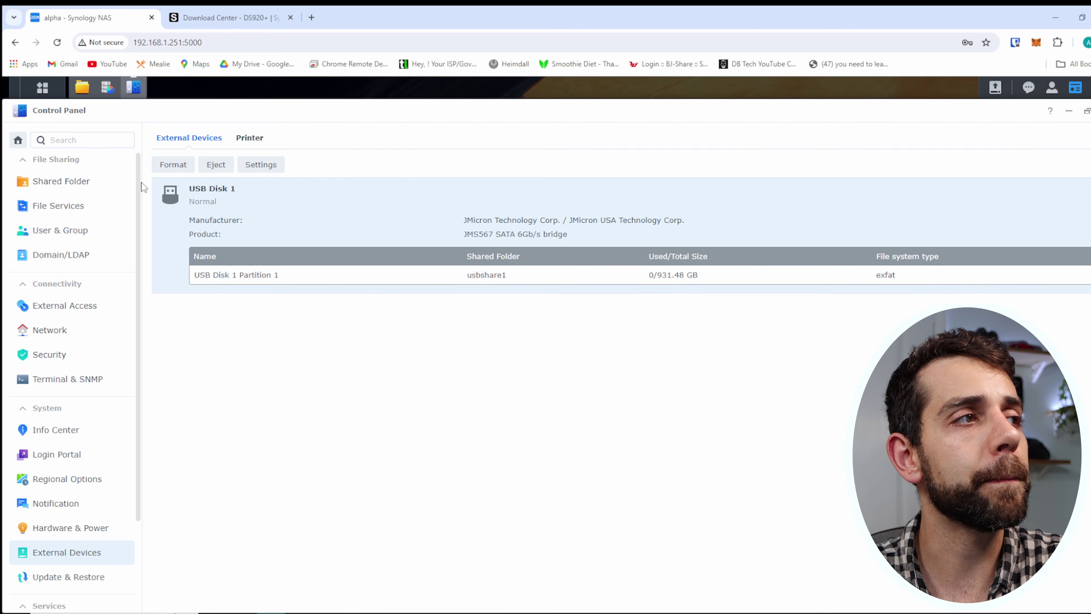
mouse_move(105, 89)
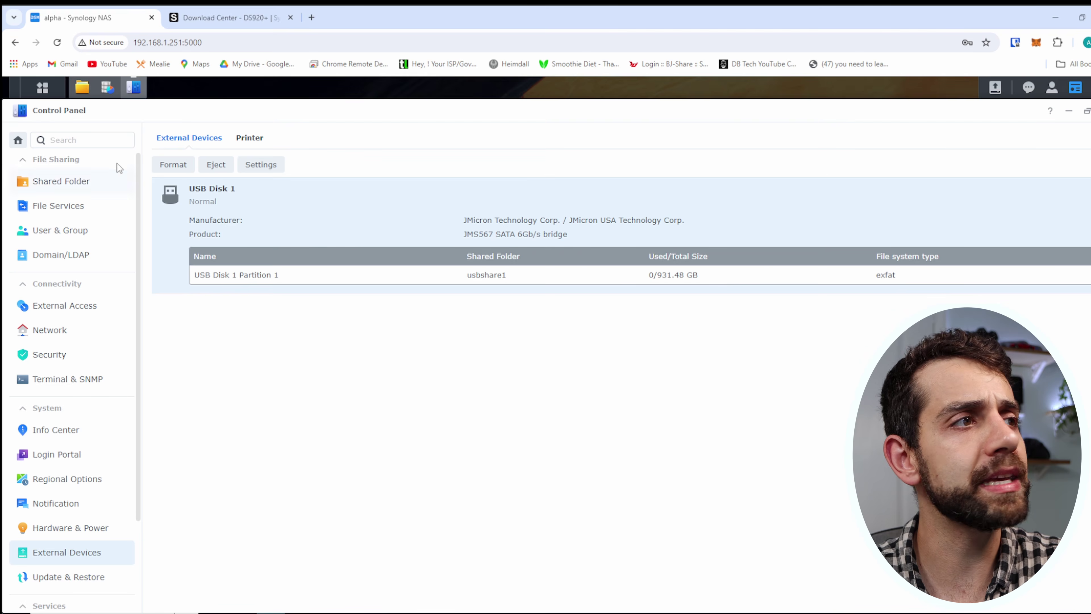
left_click(169, 167)
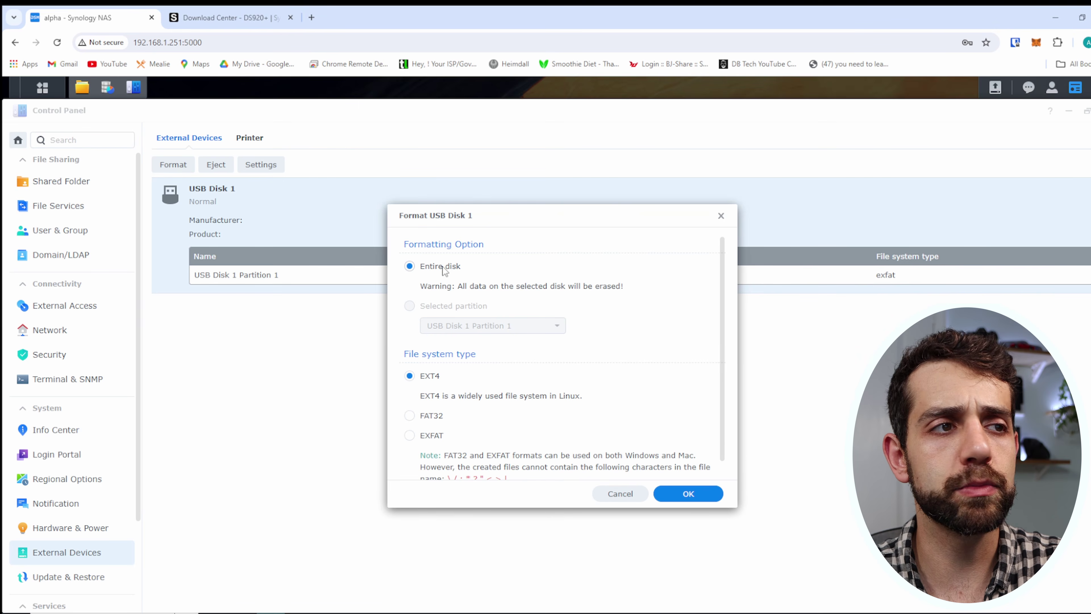
scroll(484, 385, "down", 1)
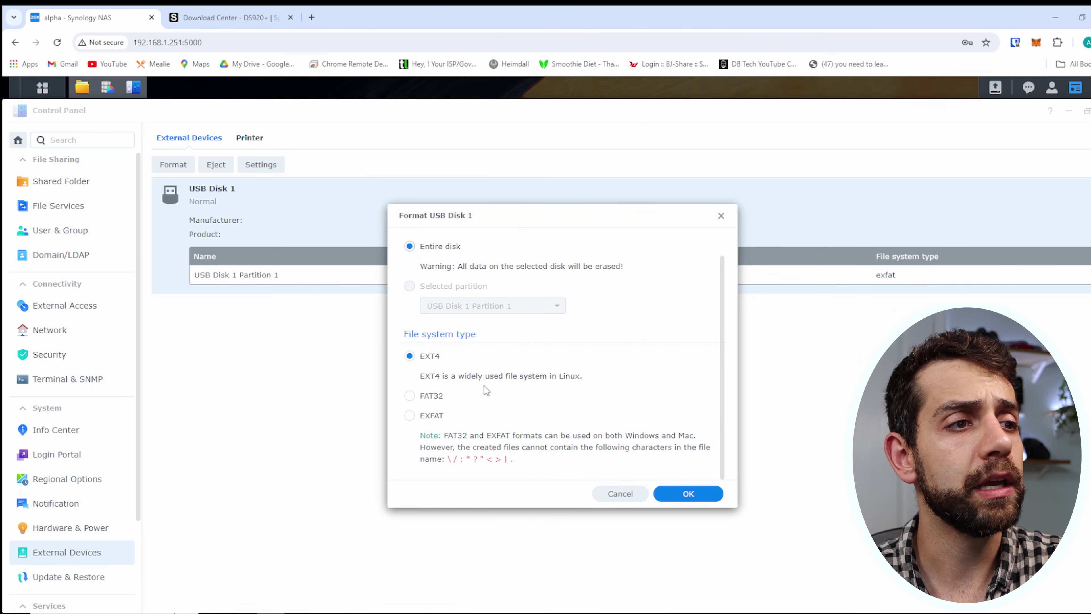
left_click(431, 417)
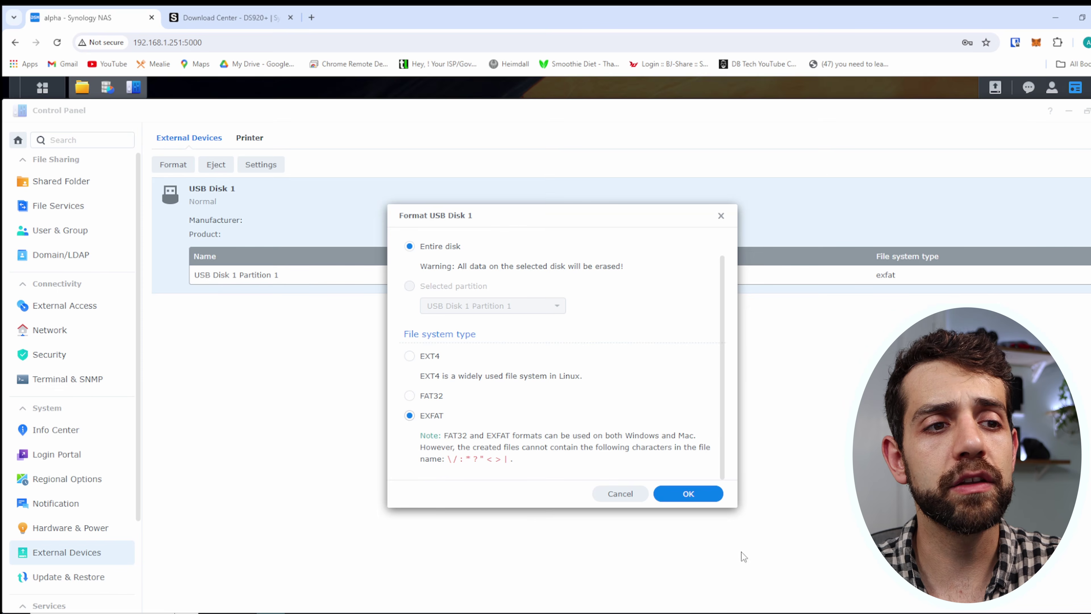
left_click(702, 494)
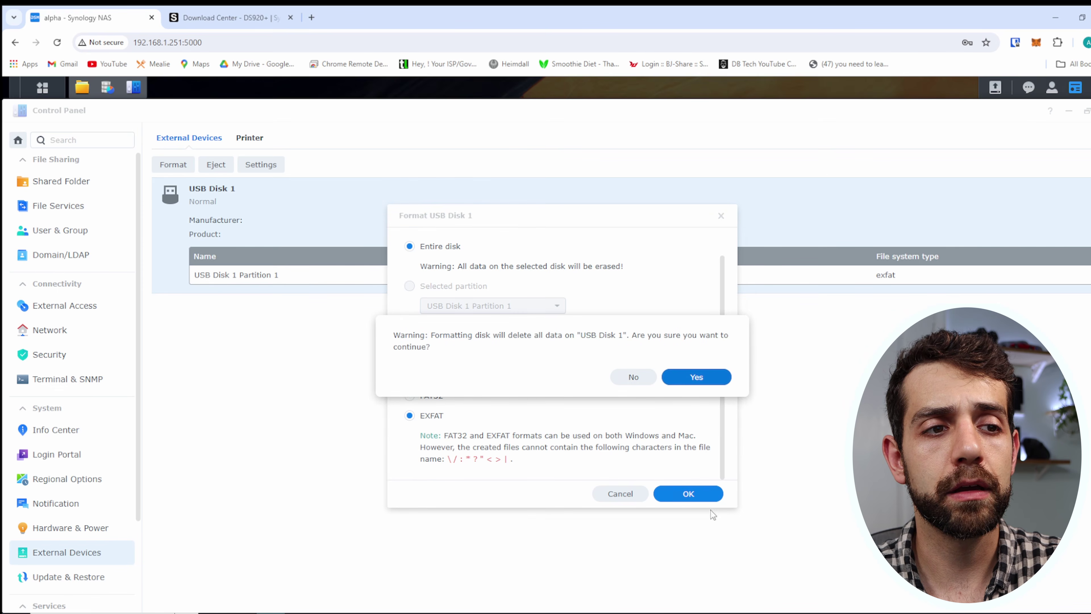
left_click(694, 377)
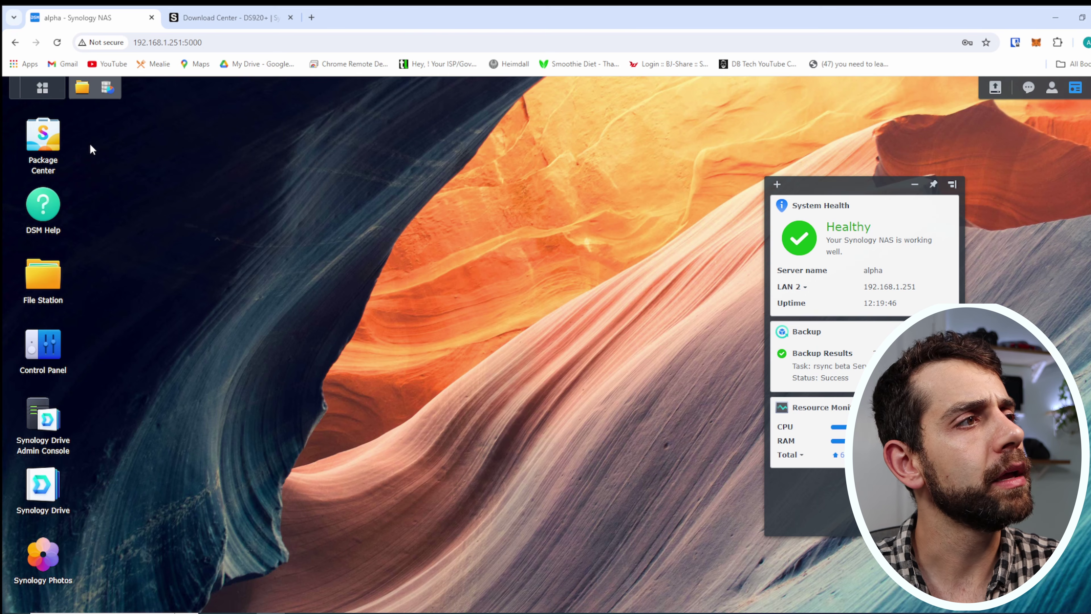
Search Package Center for "fat" and review the details of the exFAT Access package.
left_click(34, 146)
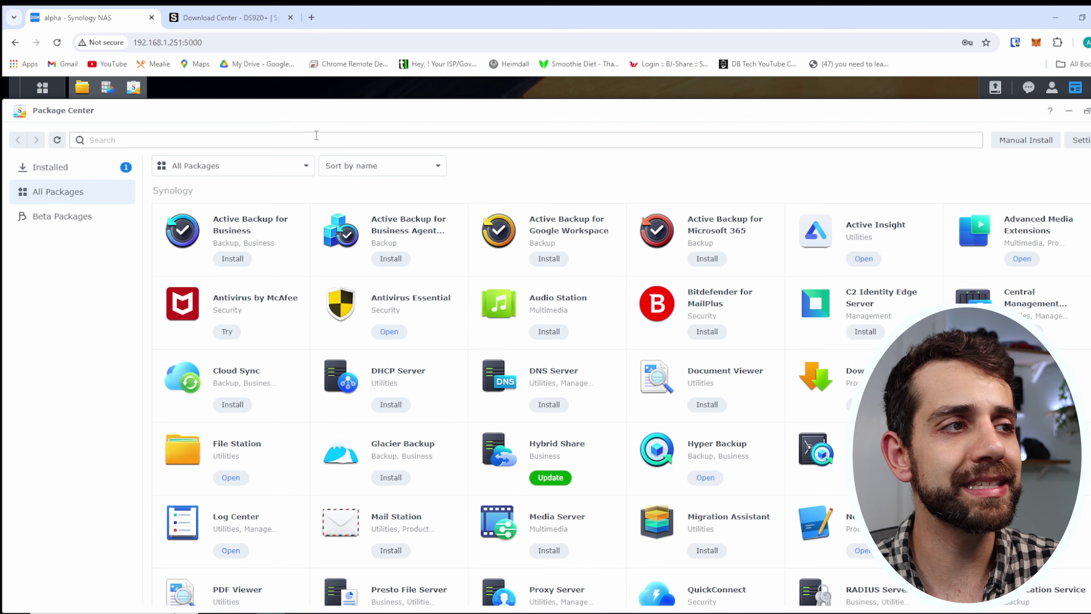
left_click(316, 135)
type("faty")
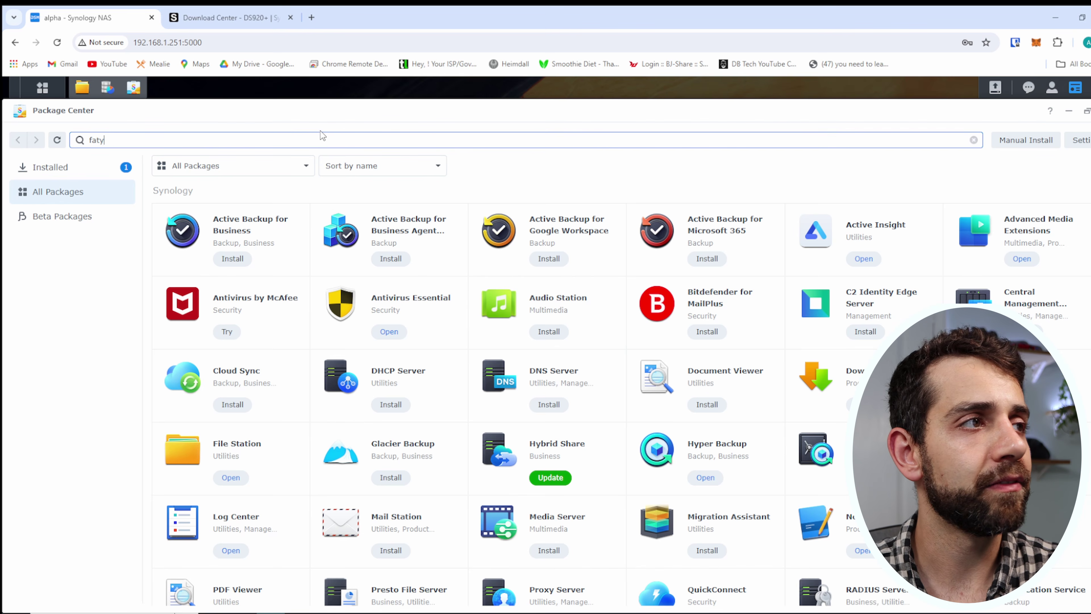
key("BackSpace")
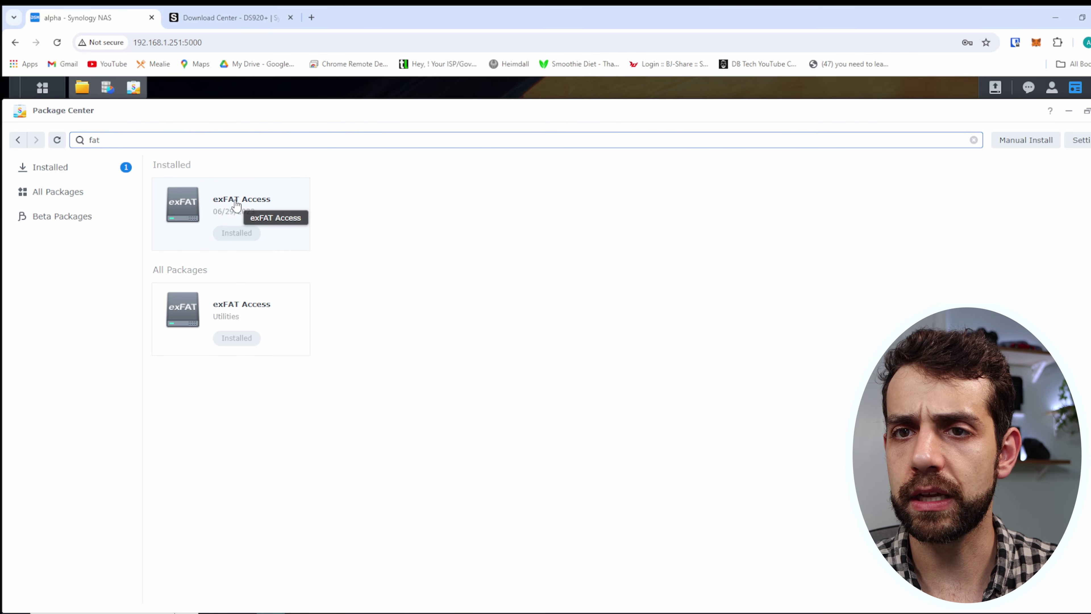
left_click(239, 205)
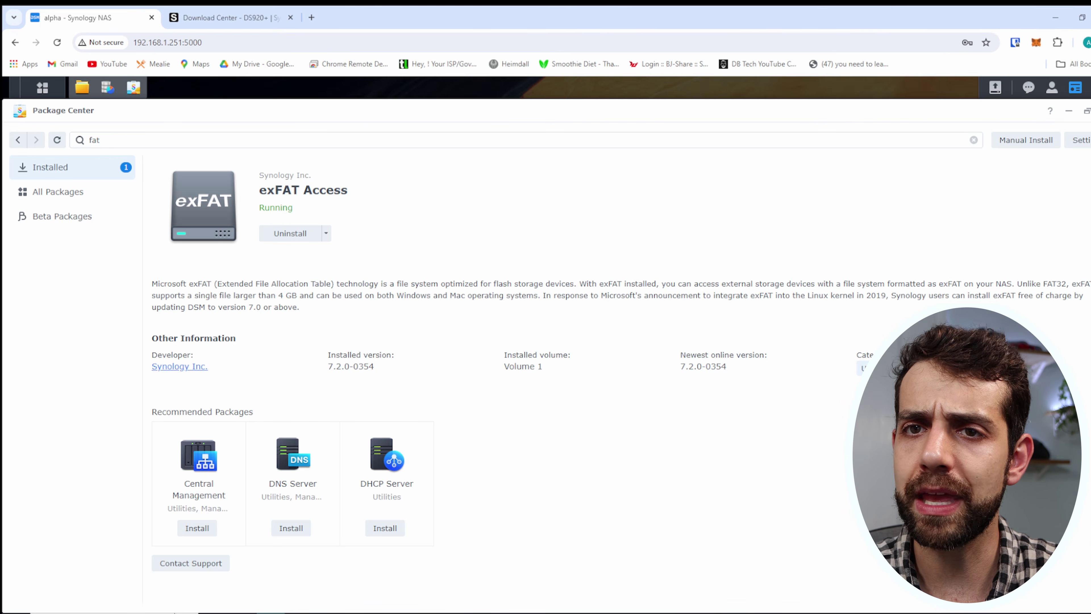
left_click(1088, 110)
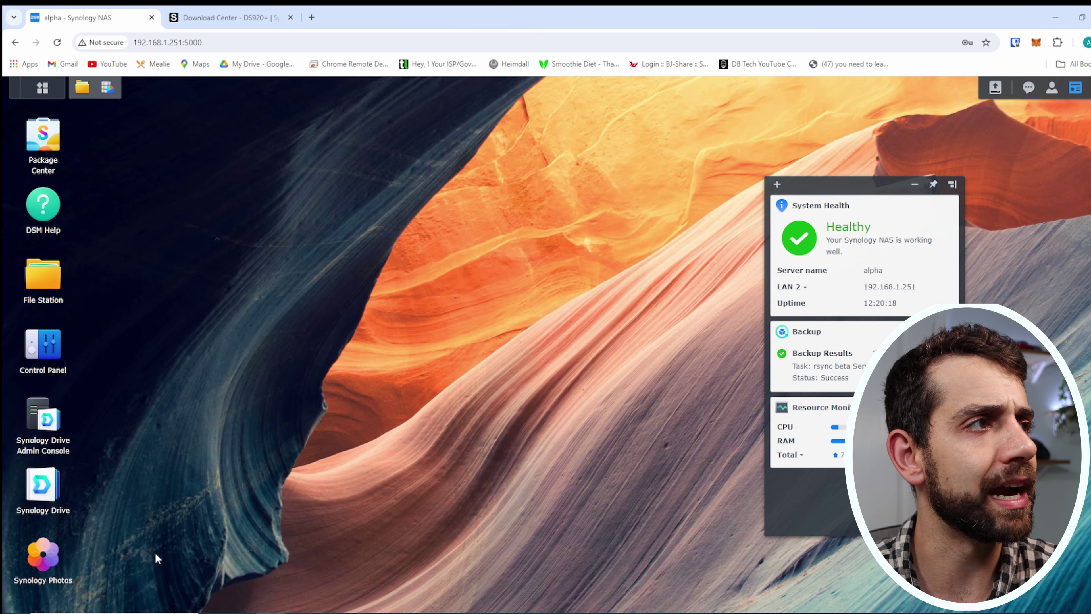
Hide the usbshare1 shared folder in "My Network Places" and view the folder in File Station.
left_click(82, 87)
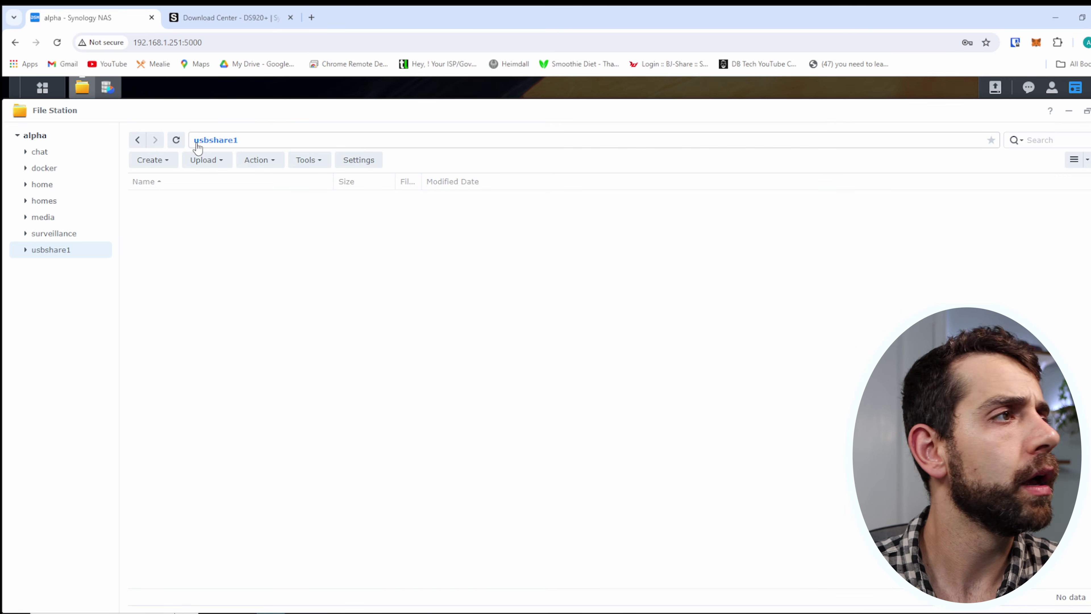
left_click(42, 89)
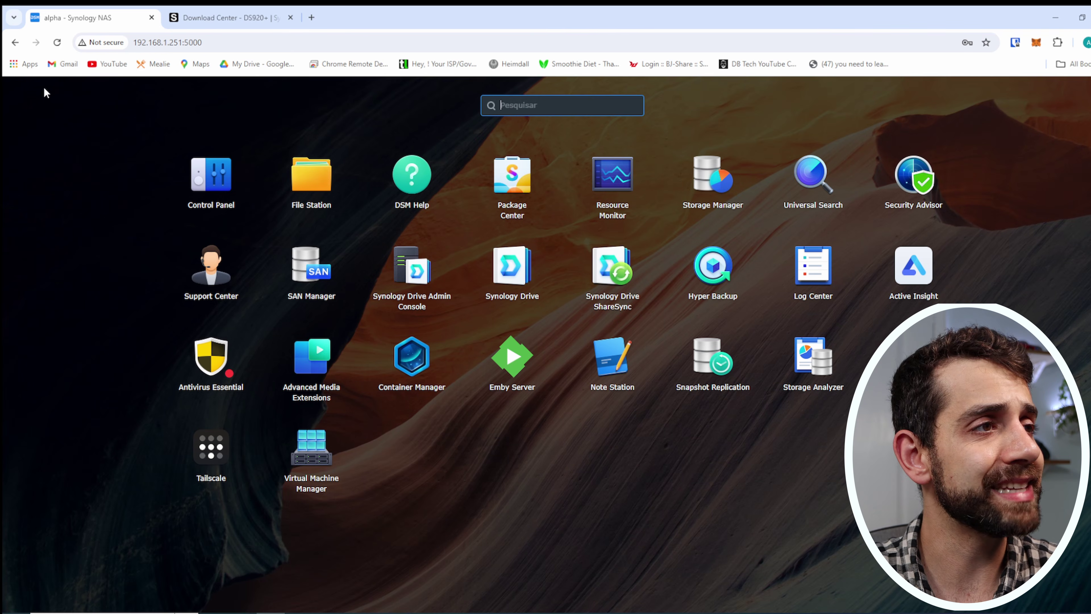
left_click(210, 180)
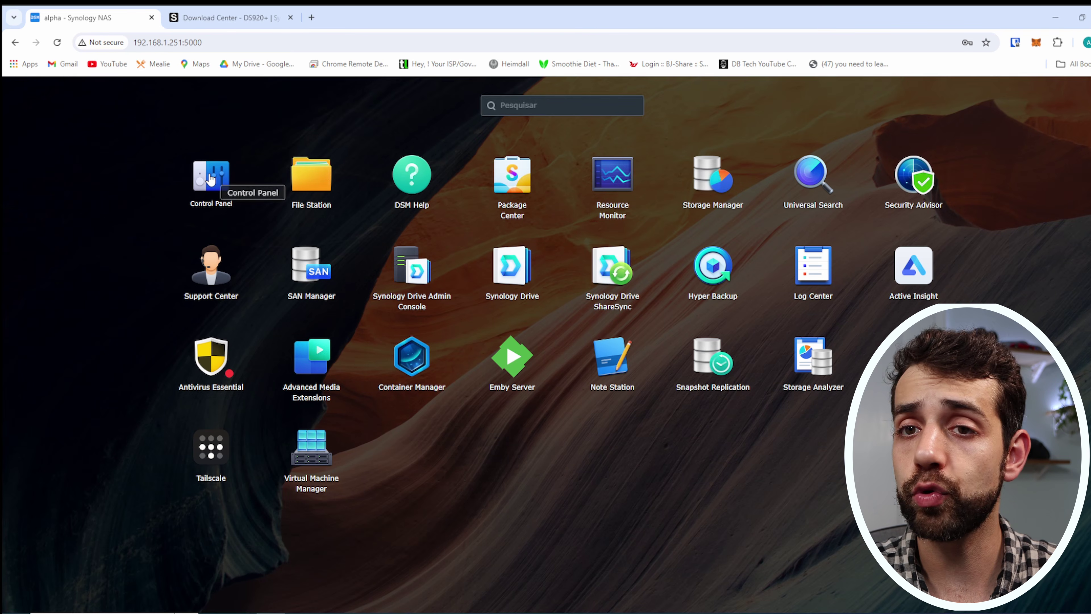
left_click(61, 196)
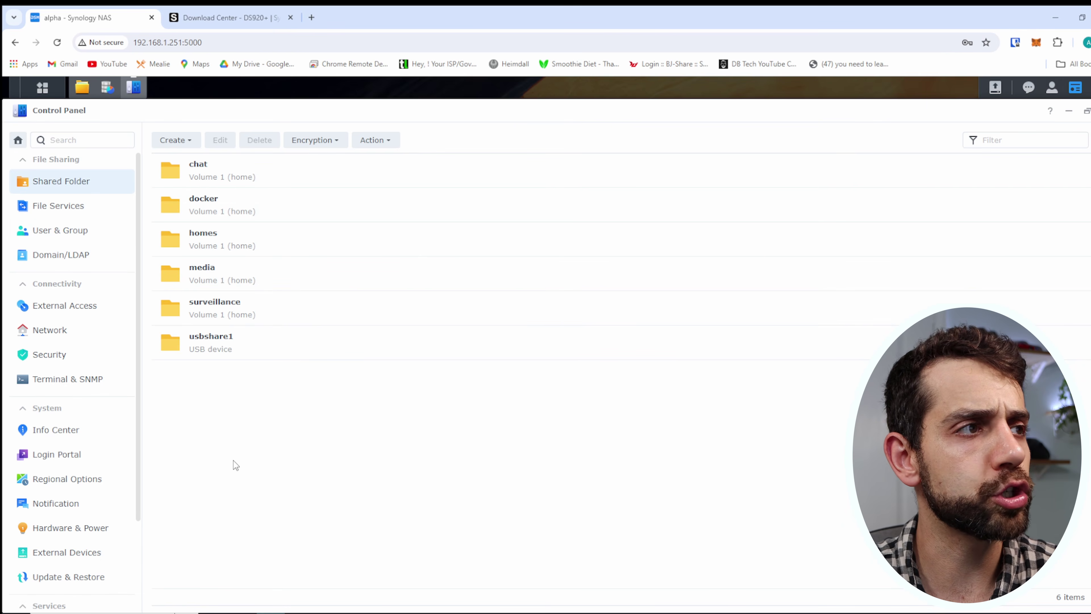
left_click(230, 343)
left_click(220, 140)
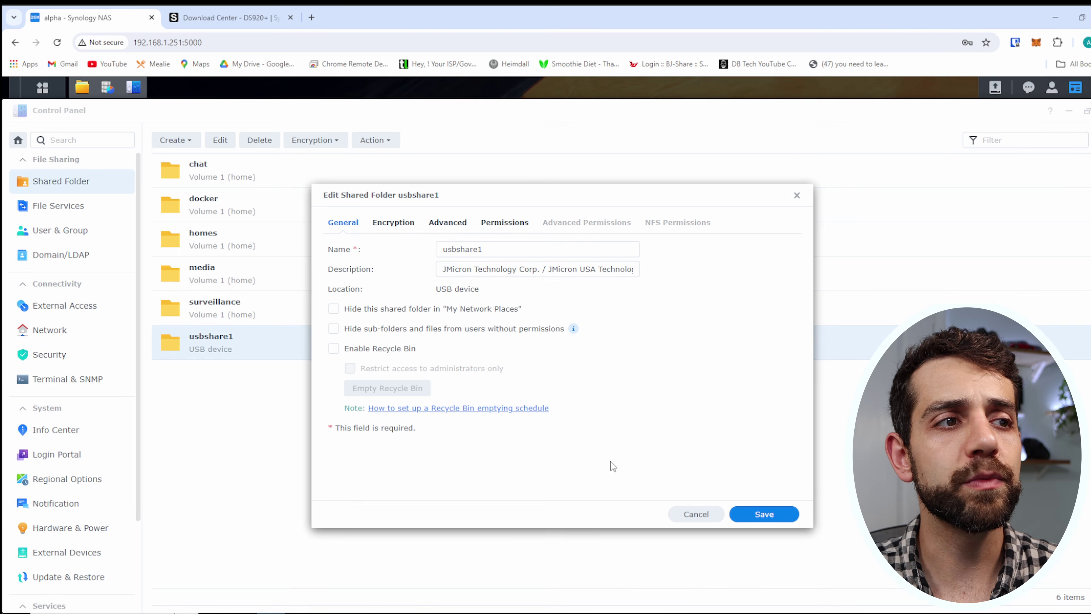
left_click(349, 308)
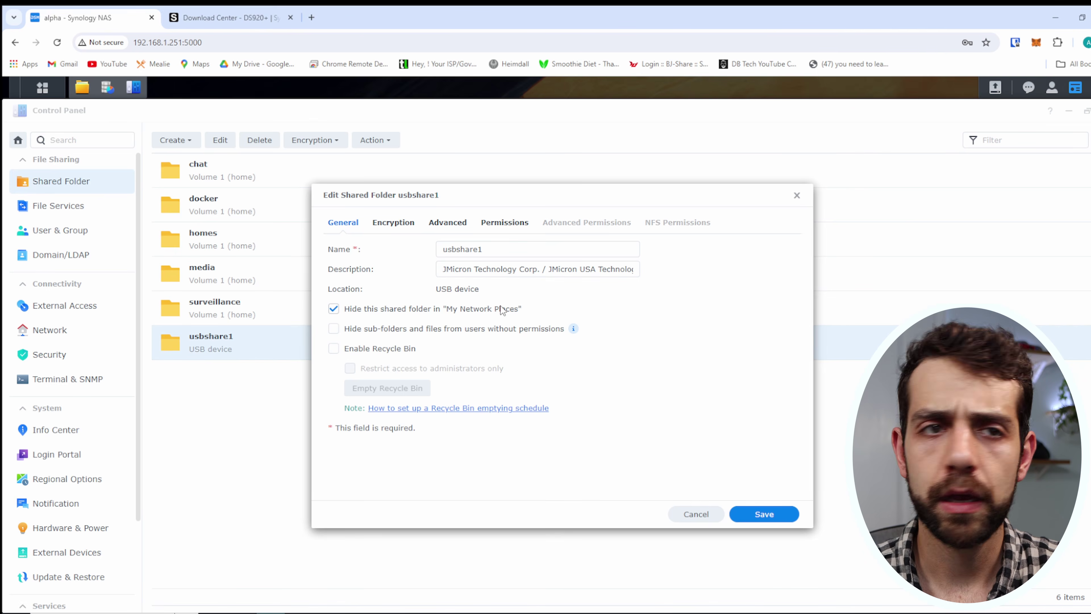
key("Return")
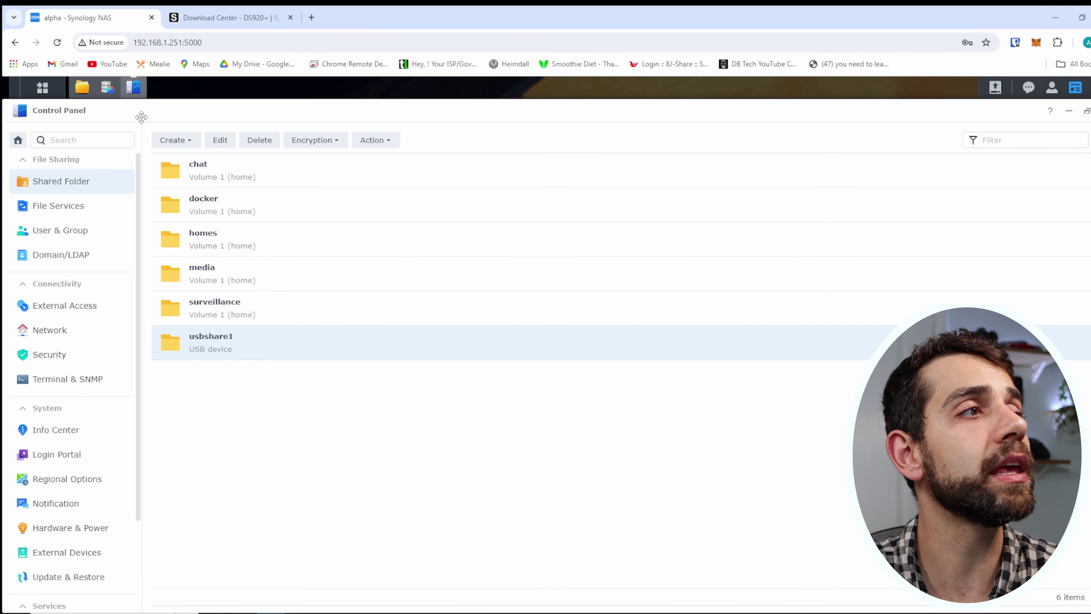
left_click(81, 87)
left_click(60, 251)
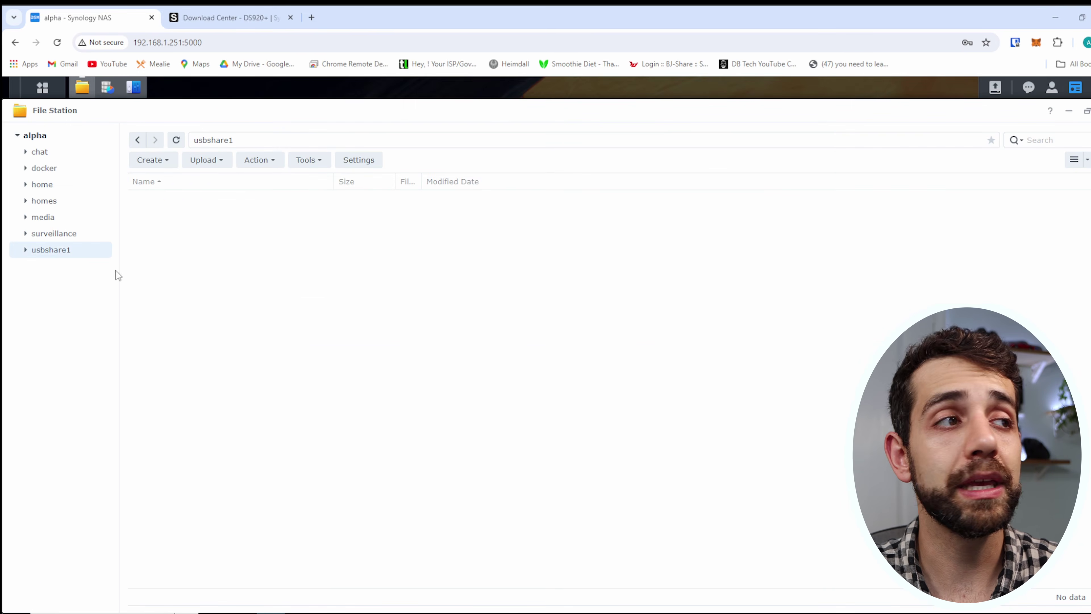
Set the USB drives' hibernation time to 20 minutes in the Hardware & Power settings and apply it.
left_click(142, 98)
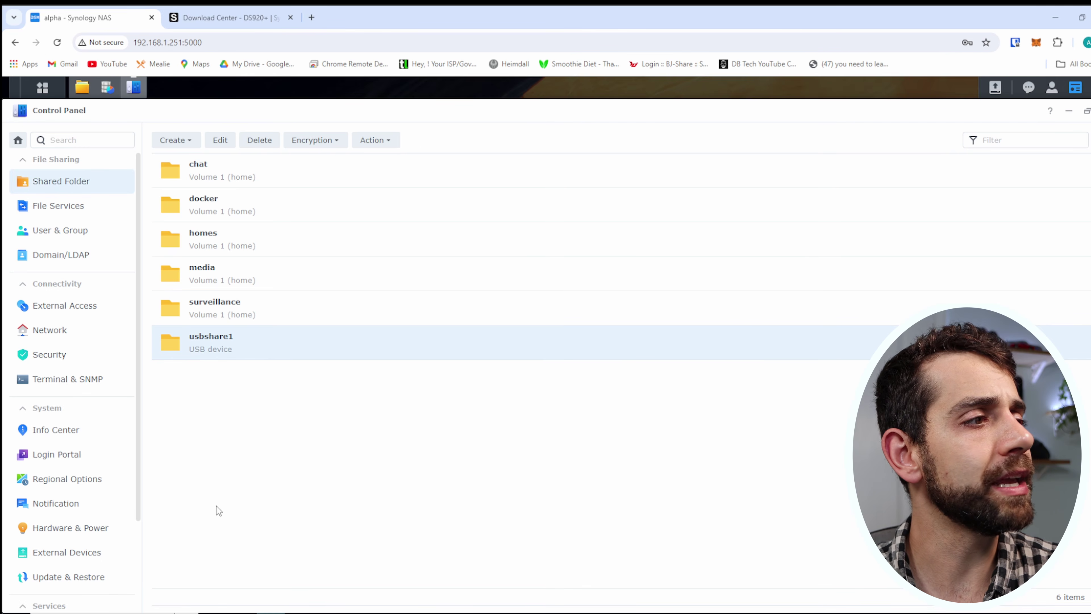
left_click(75, 530)
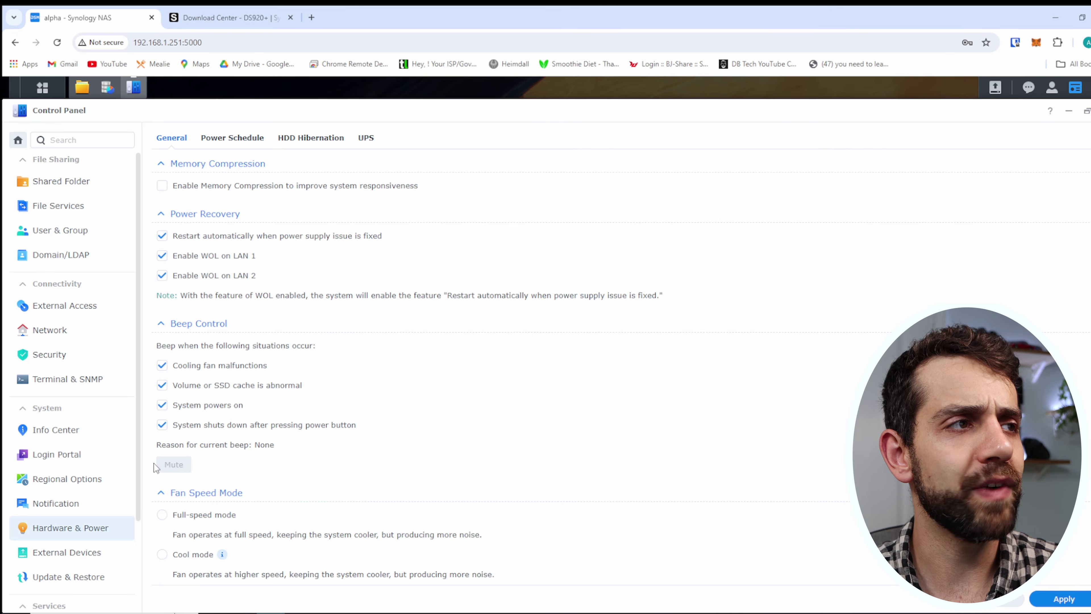
left_click(244, 142)
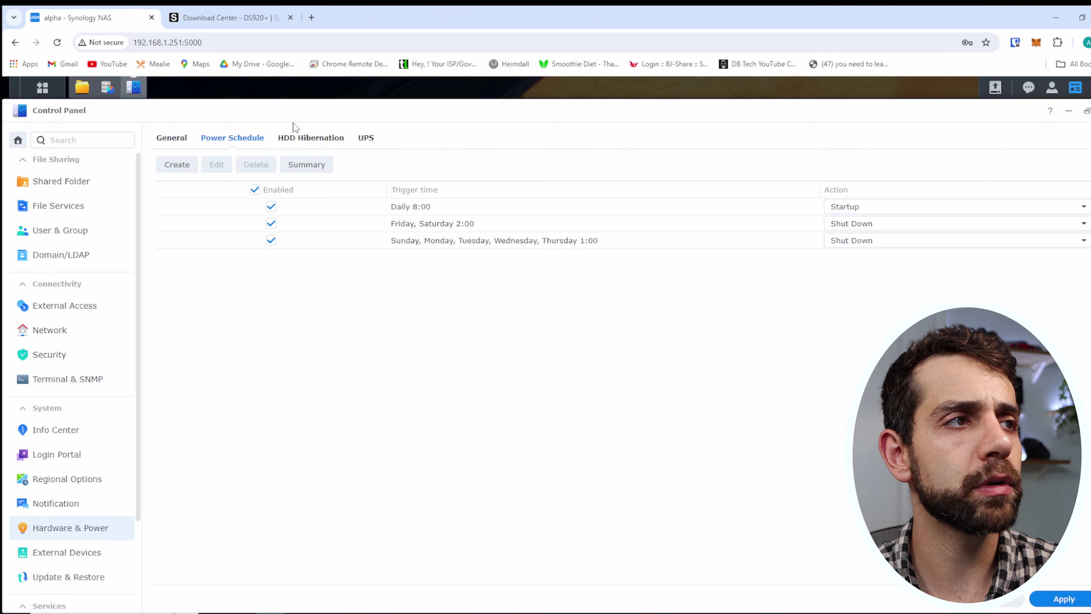
left_click(313, 139)
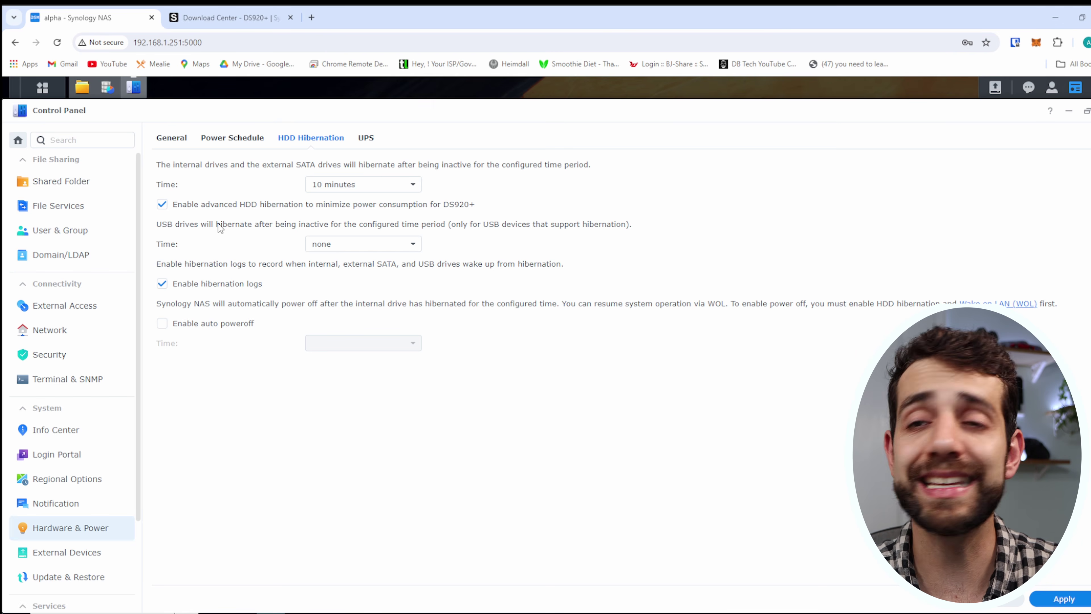
left_click(337, 244)
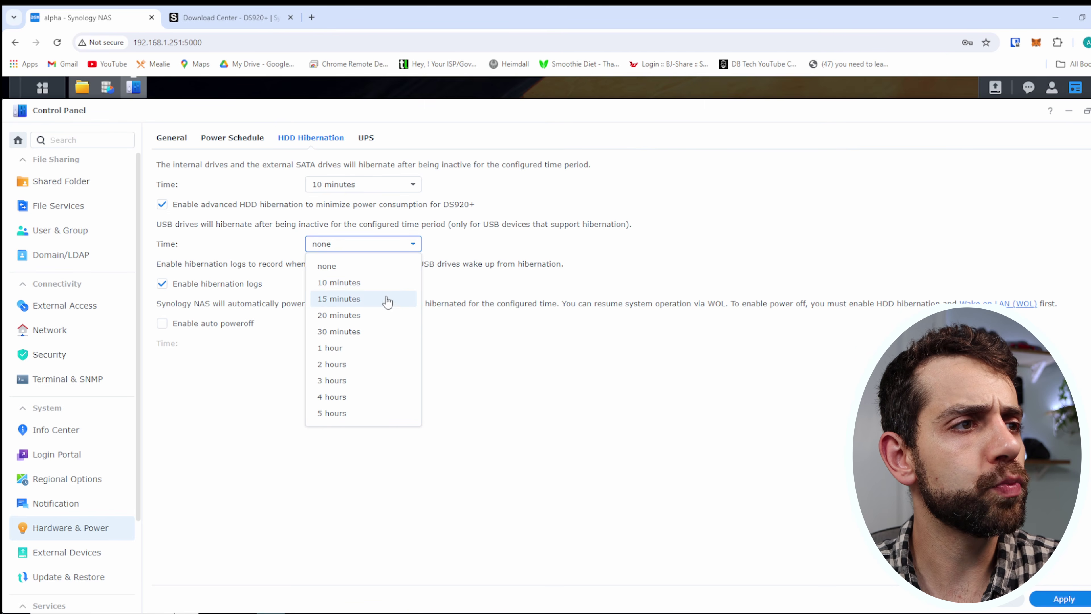
left_click(387, 315)
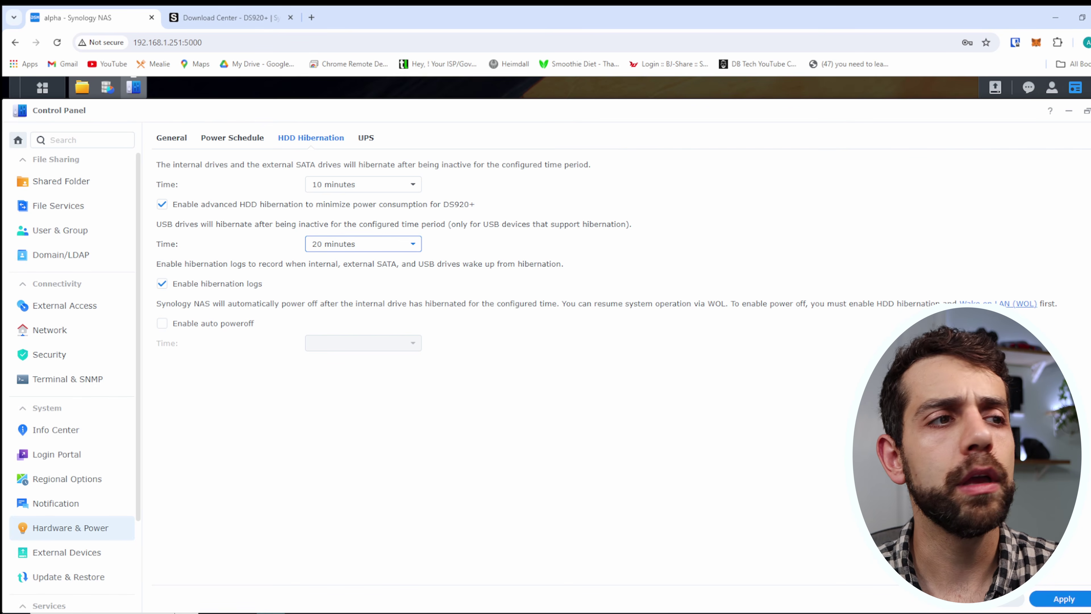
left_click(1063, 598)
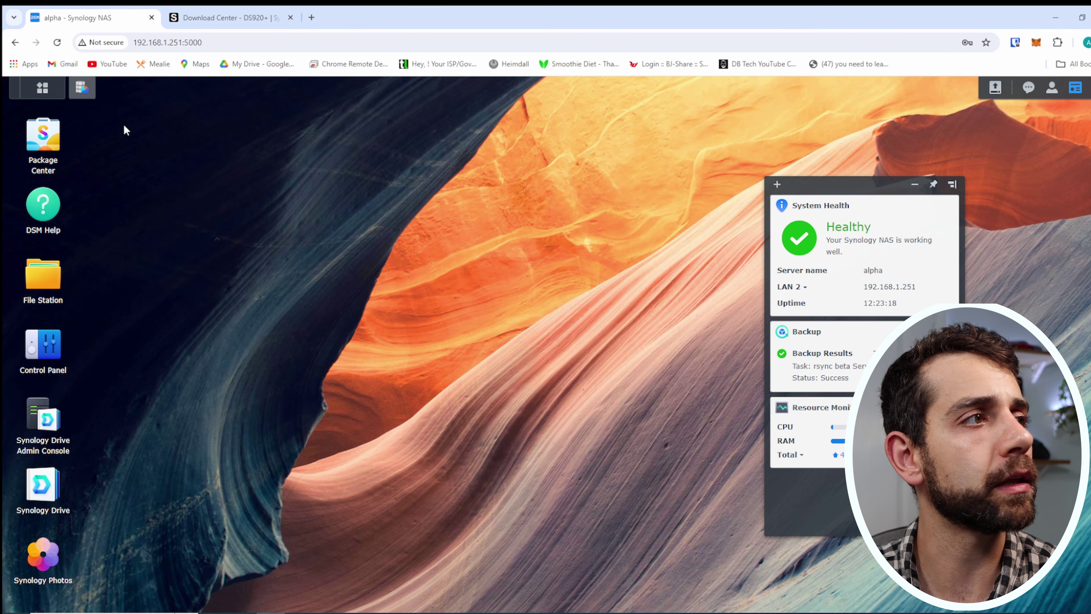
Start a new Folders and Packages backup task in Hyper Backup with Local Shared Folder or USB as destination.
left_click(42, 87)
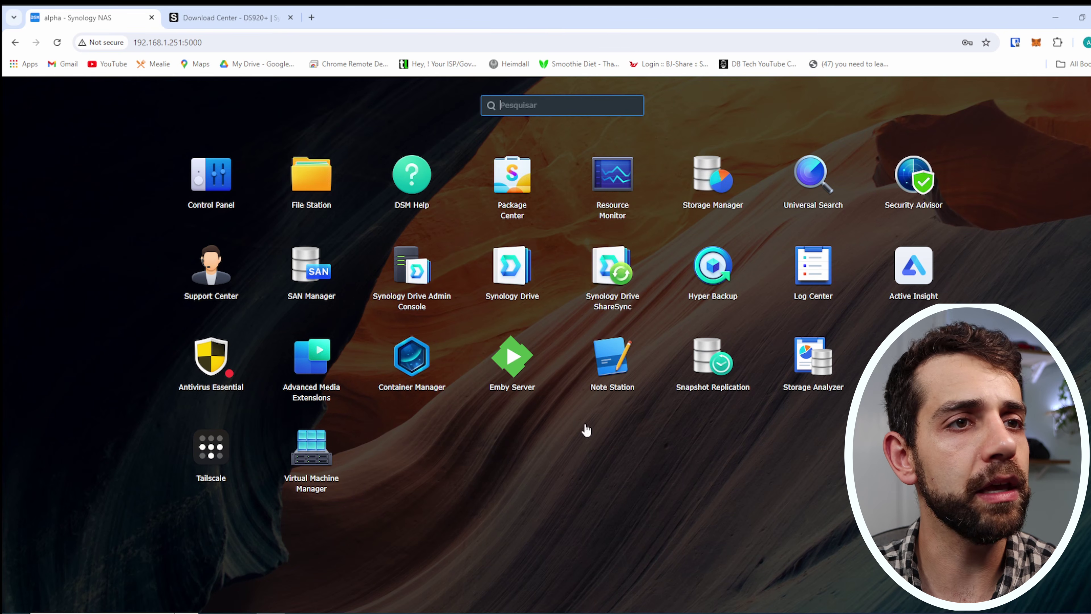
left_click(713, 269)
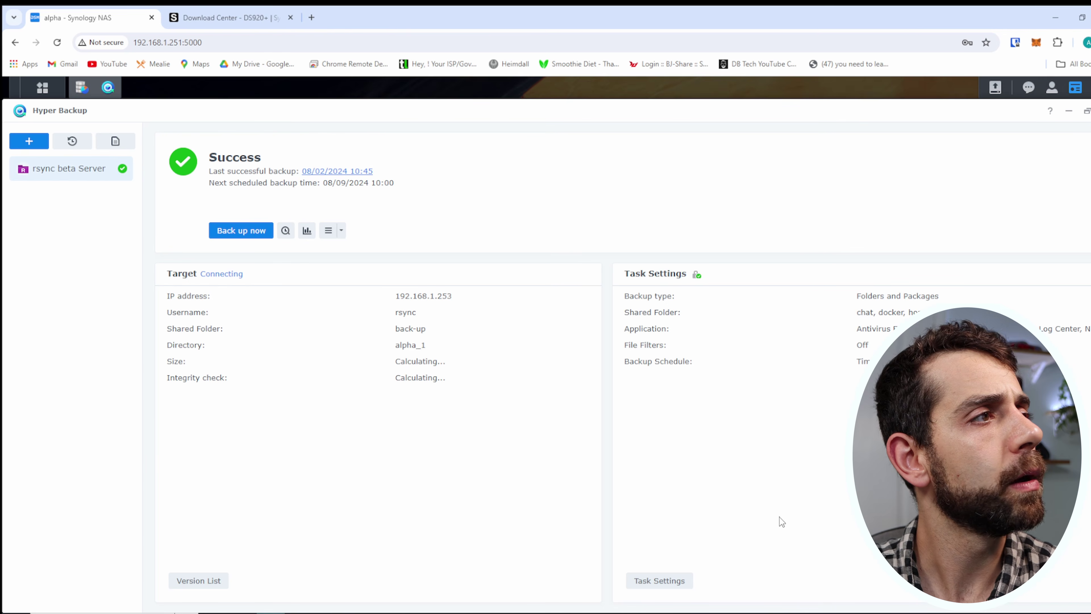
left_click(29, 141)
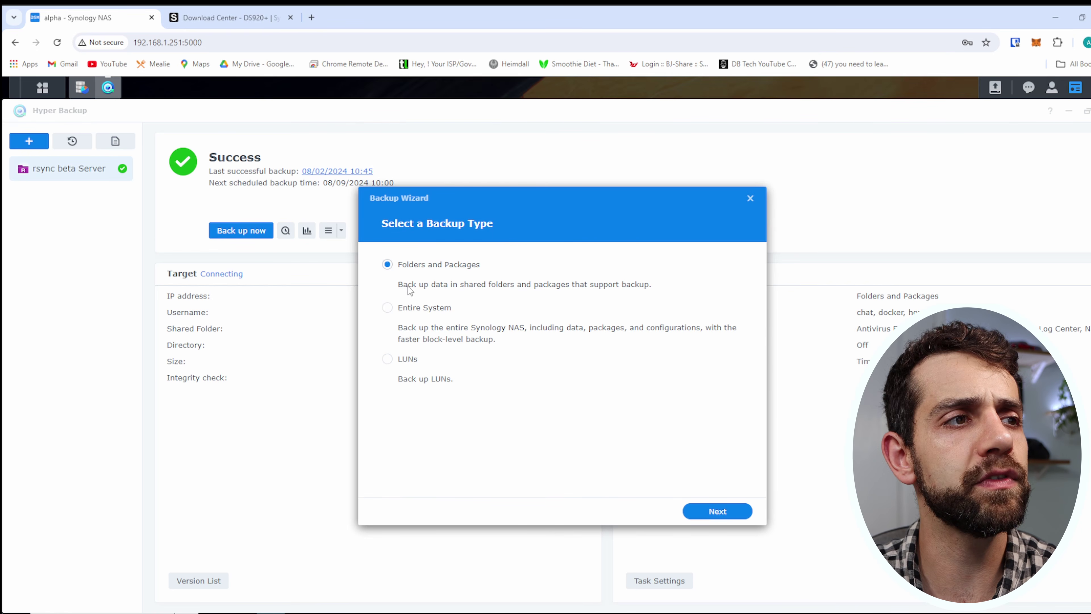
left_click(728, 512)
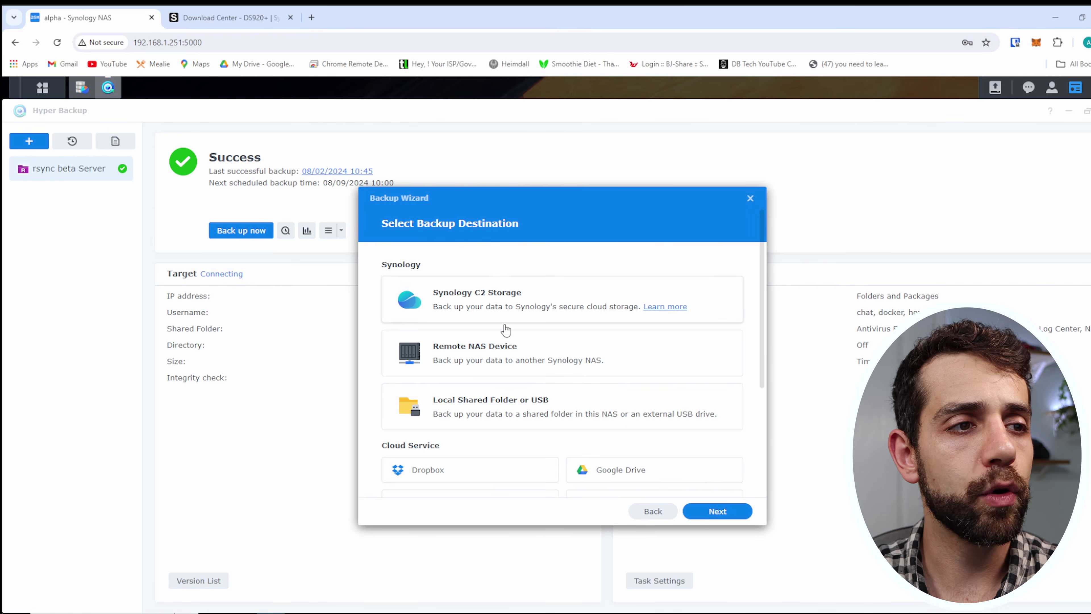
scroll(479, 318, "down", 3)
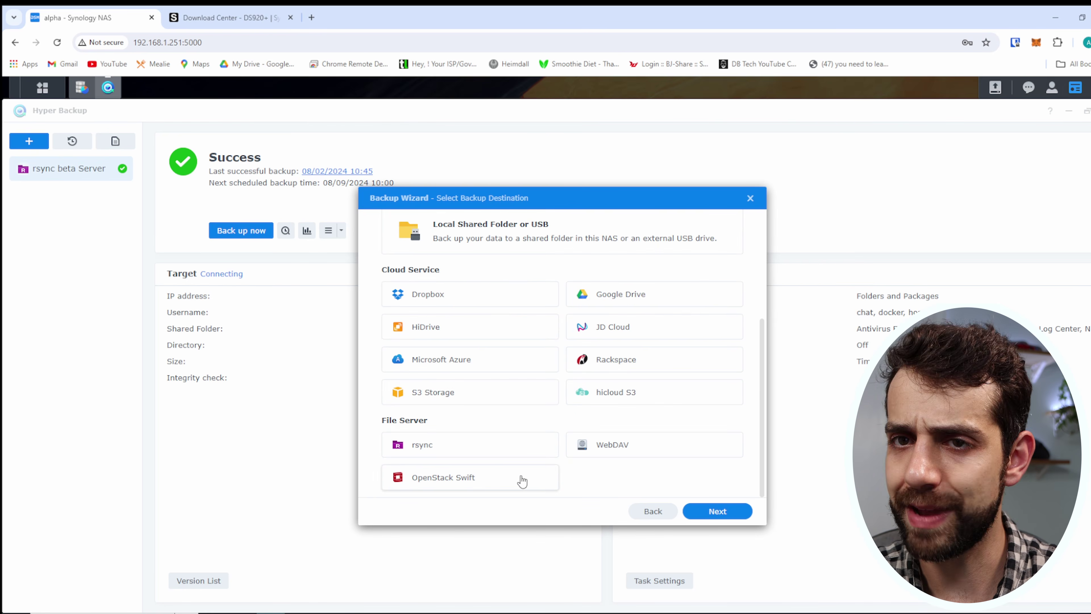
scroll(521, 481, "up", 3)
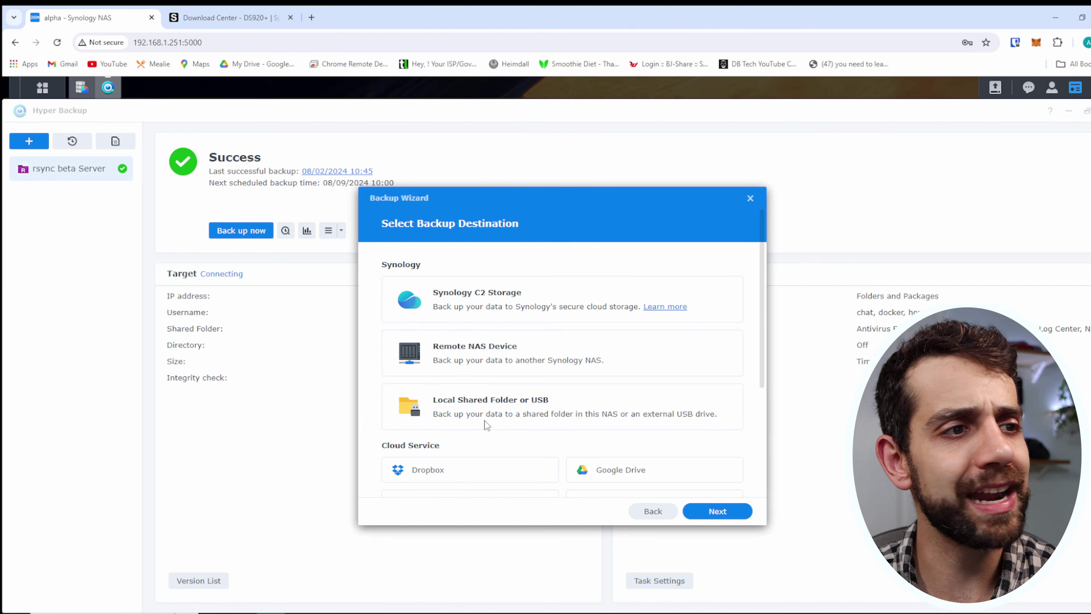
left_click(534, 415)
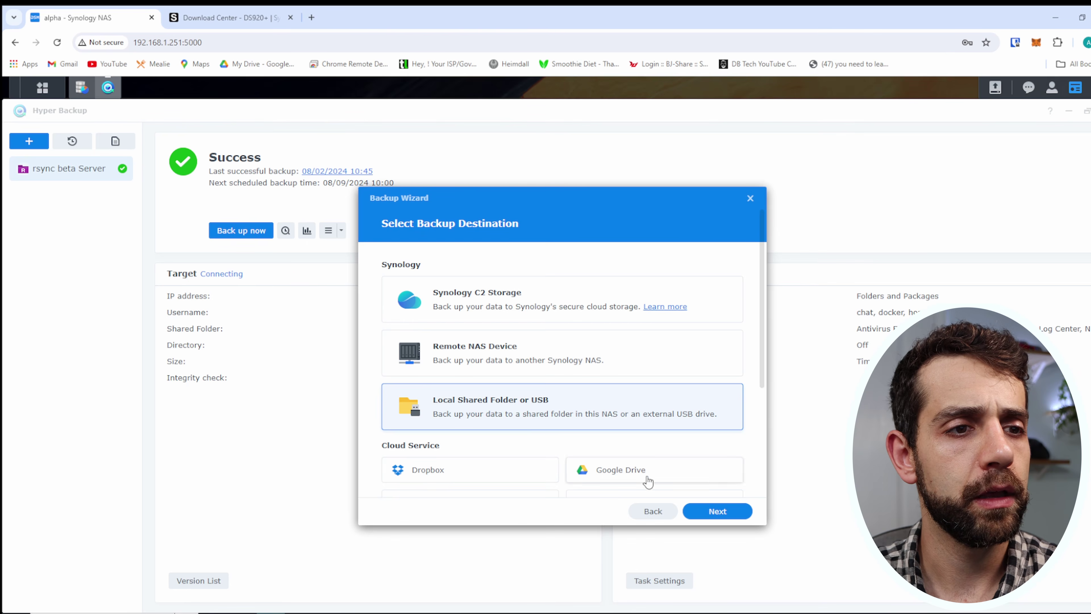
left_click(724, 511)
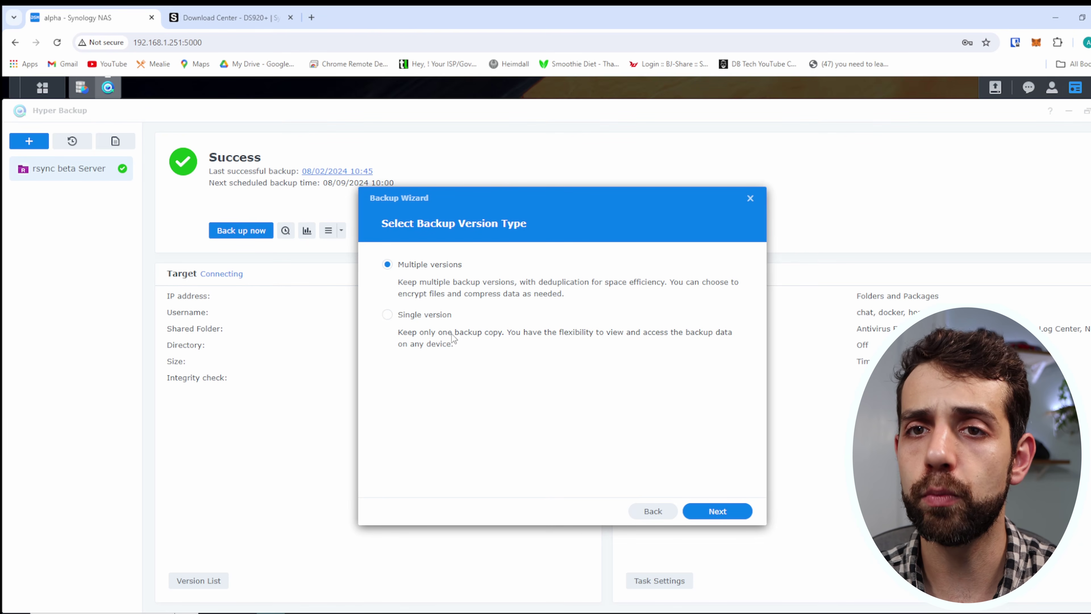
Keep multiple versions as the backup type and set the destination to the usbshare1 shared folder with directory alpha_1.
left_click(741, 511)
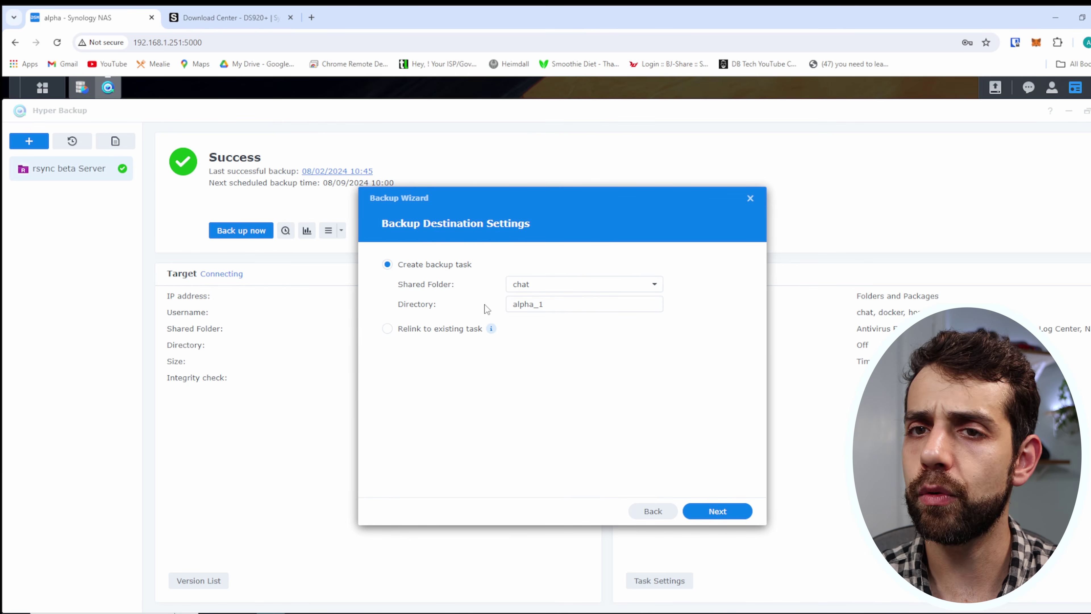
left_click(628, 282)
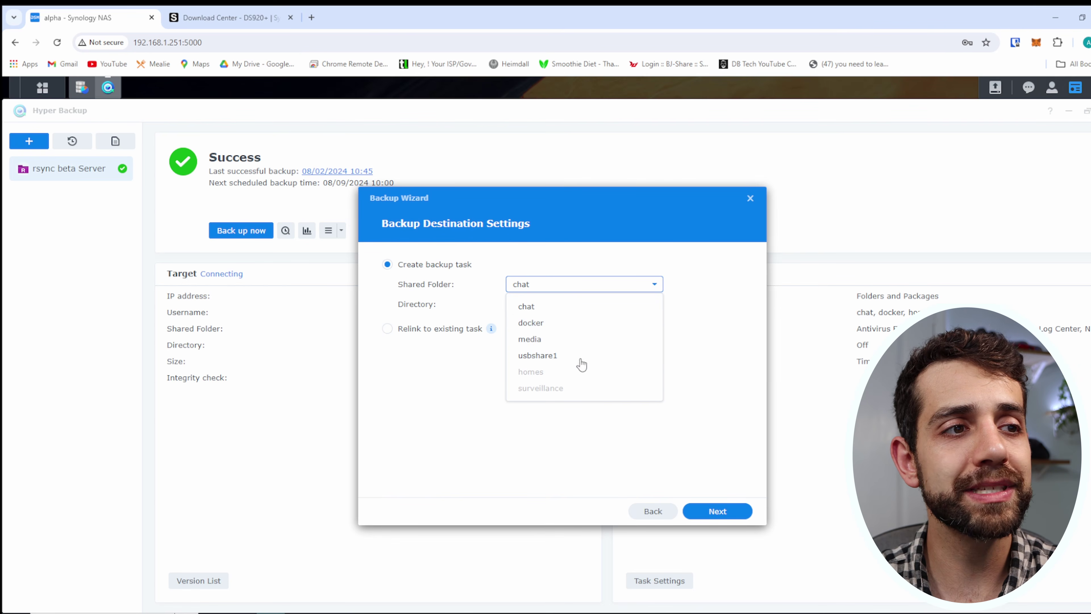
mouse_move(556, 390)
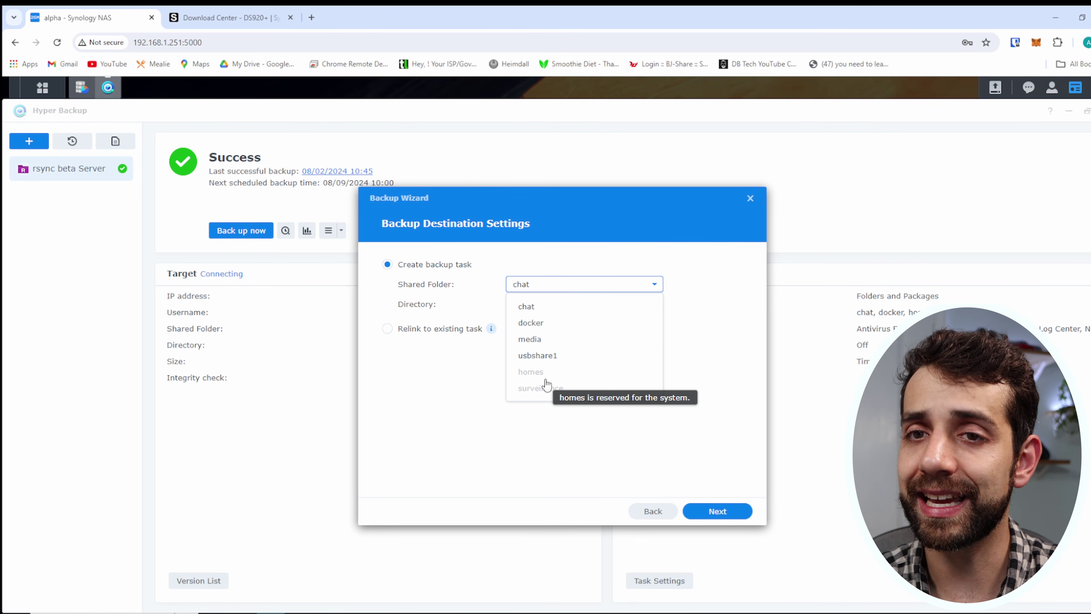
left_click(567, 355)
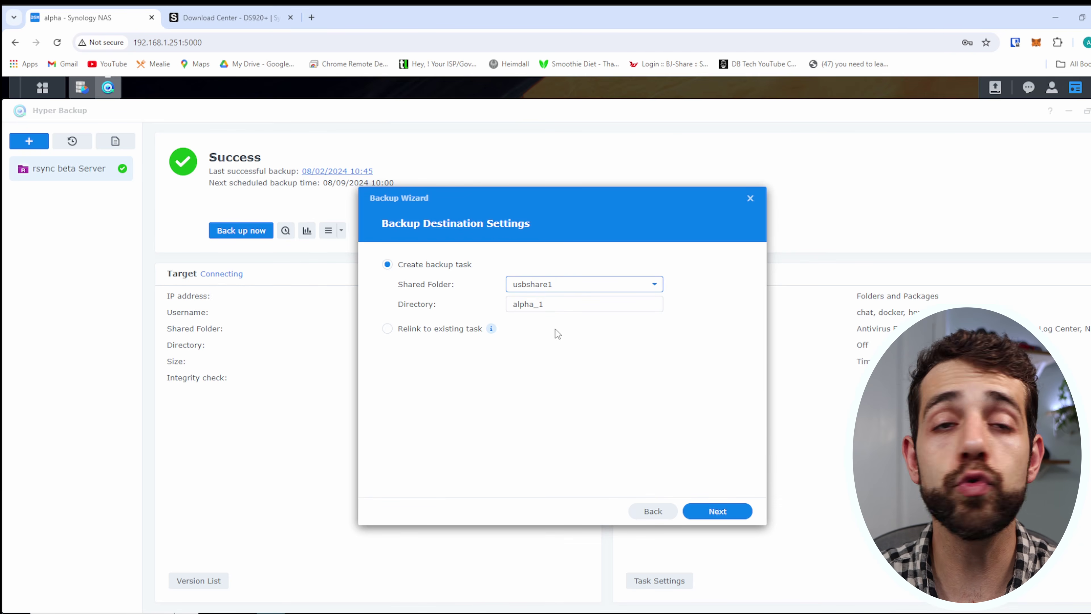
left_click(726, 518)
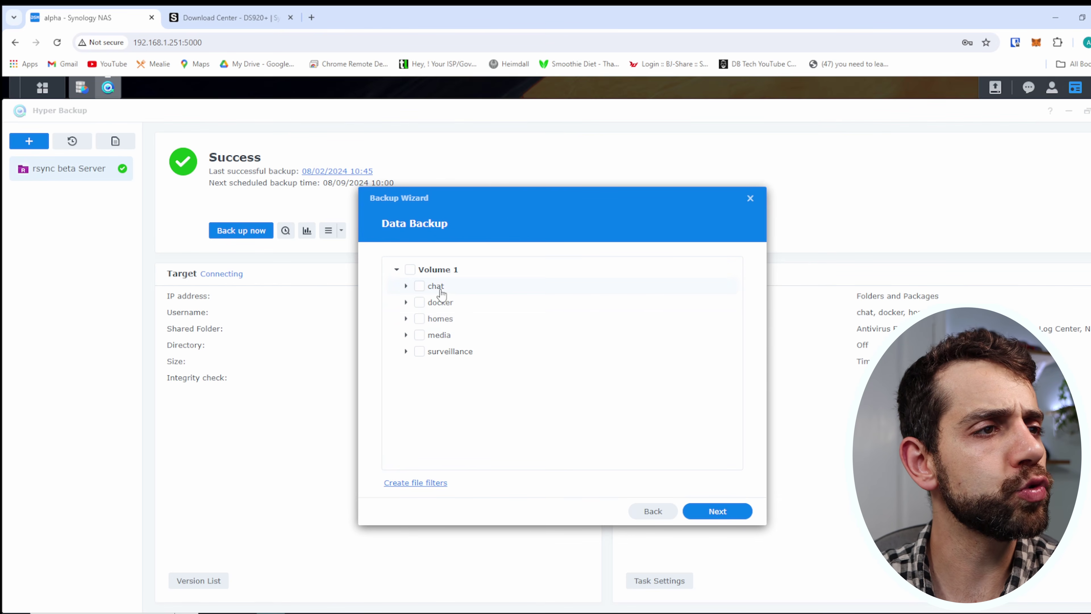
Include the chat folder and the File Station and Log Center applications in the backup.
left_click(419, 286)
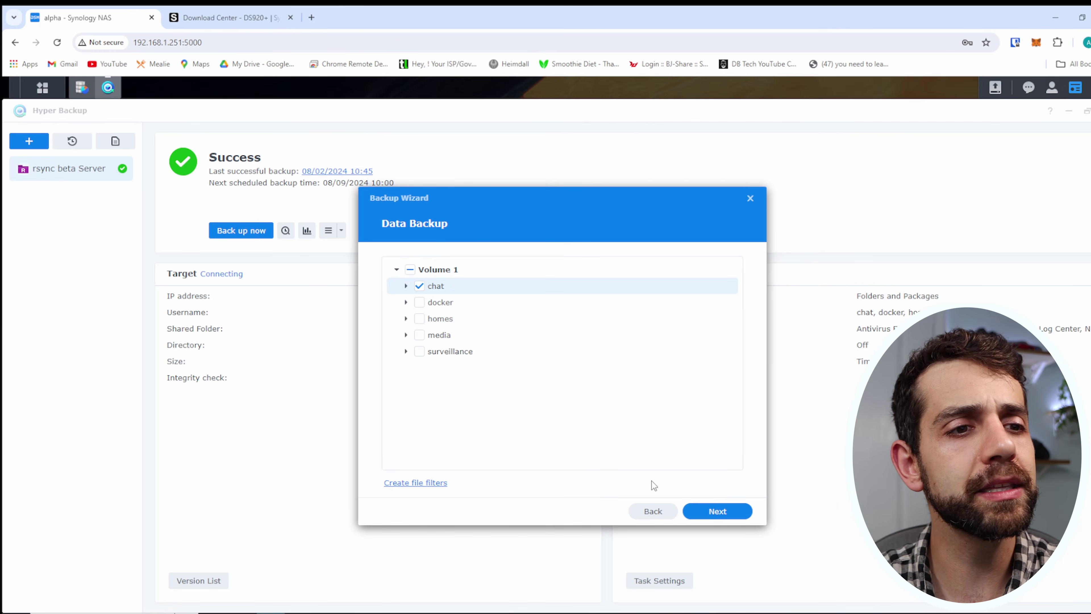
left_click(716, 514)
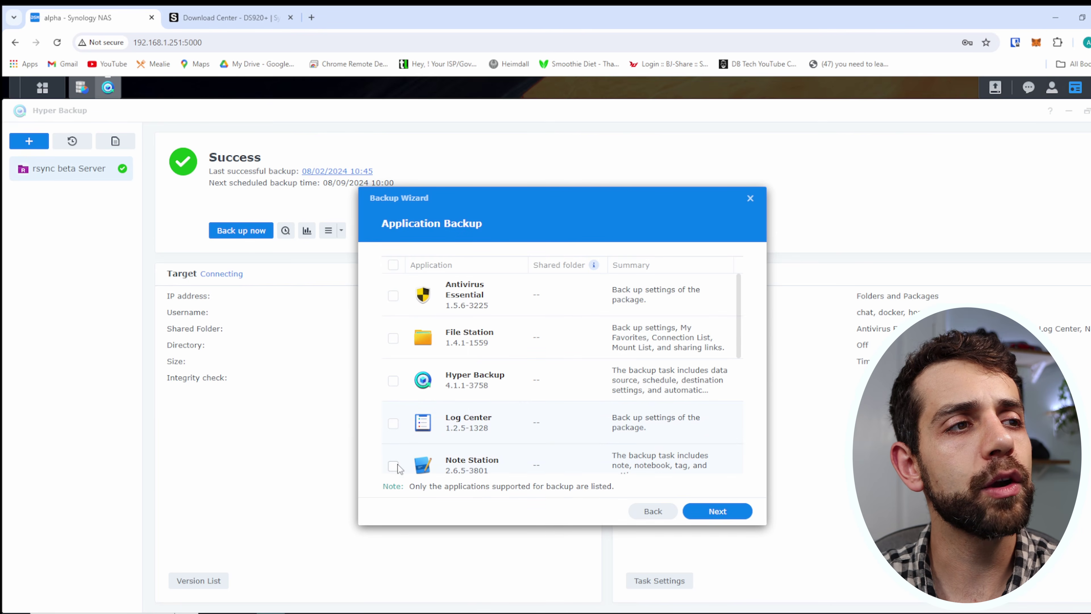
left_click(393, 338)
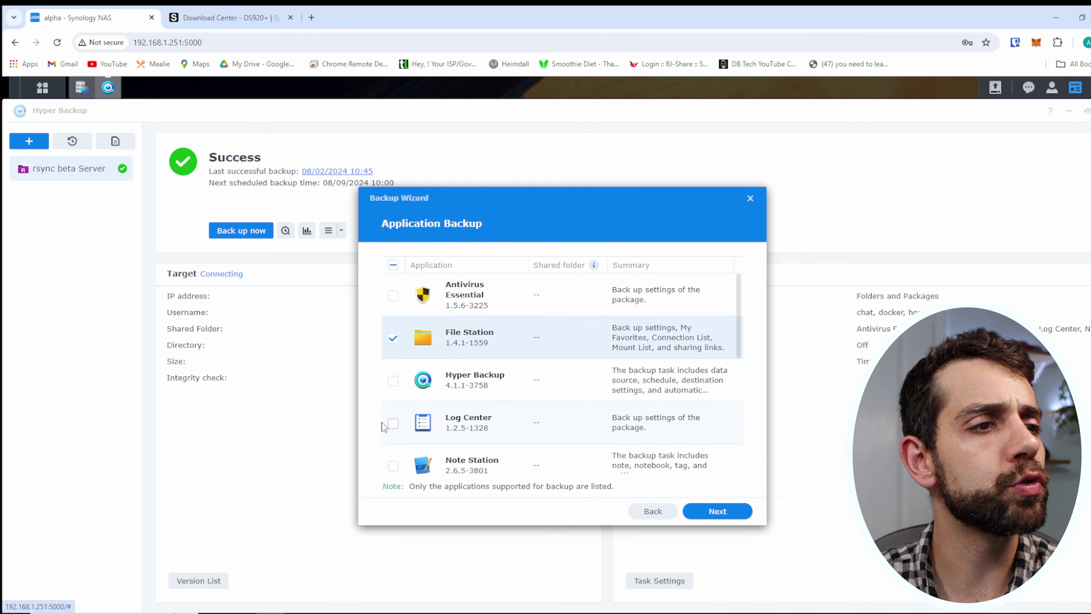
left_click(393, 423)
scroll(440, 438, "down", 5)
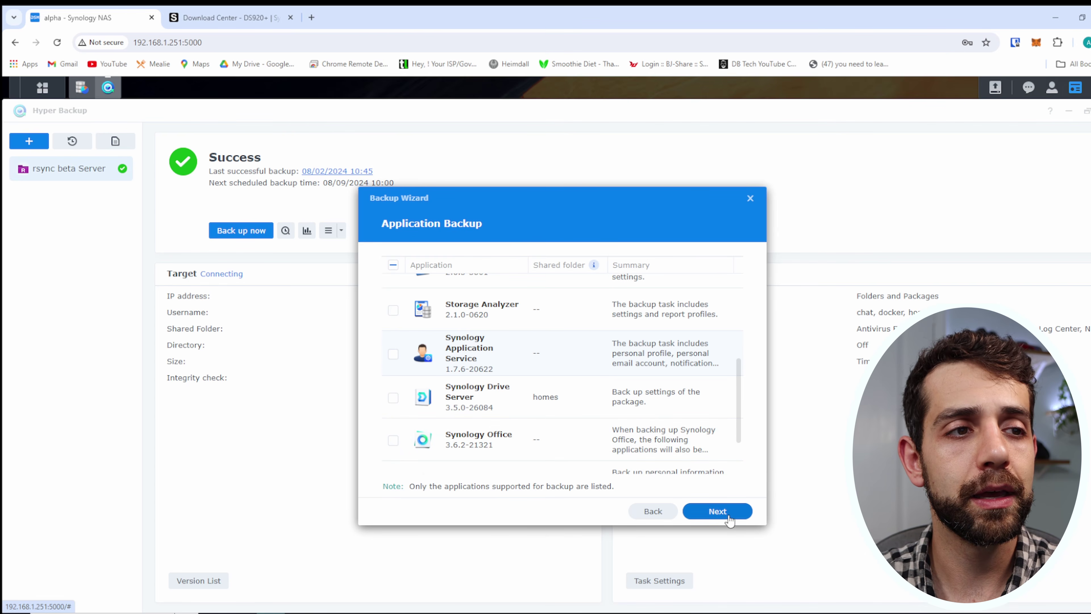
left_click(717, 511)
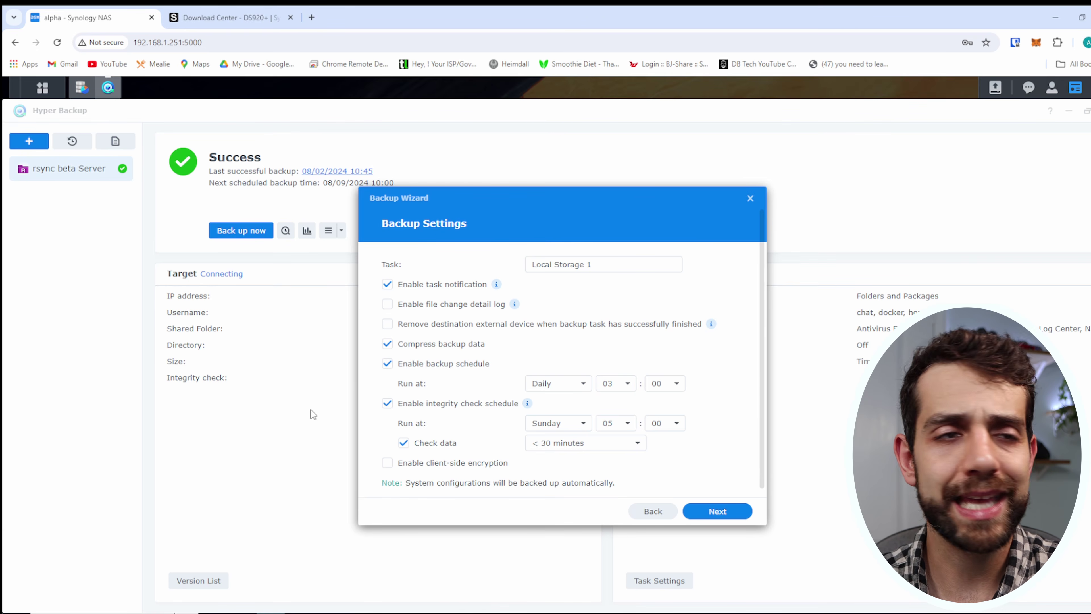
Name the backup task Sauberlab and accept the remaining backup settings.
left_click_drag(659, 263, 458, 265)
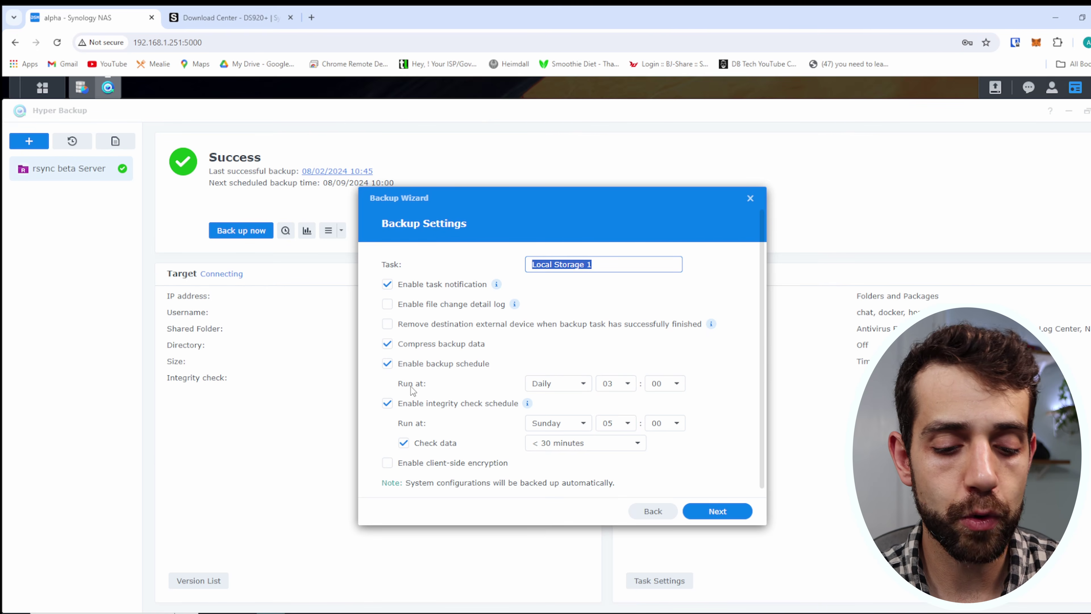
type("SAuberlab")
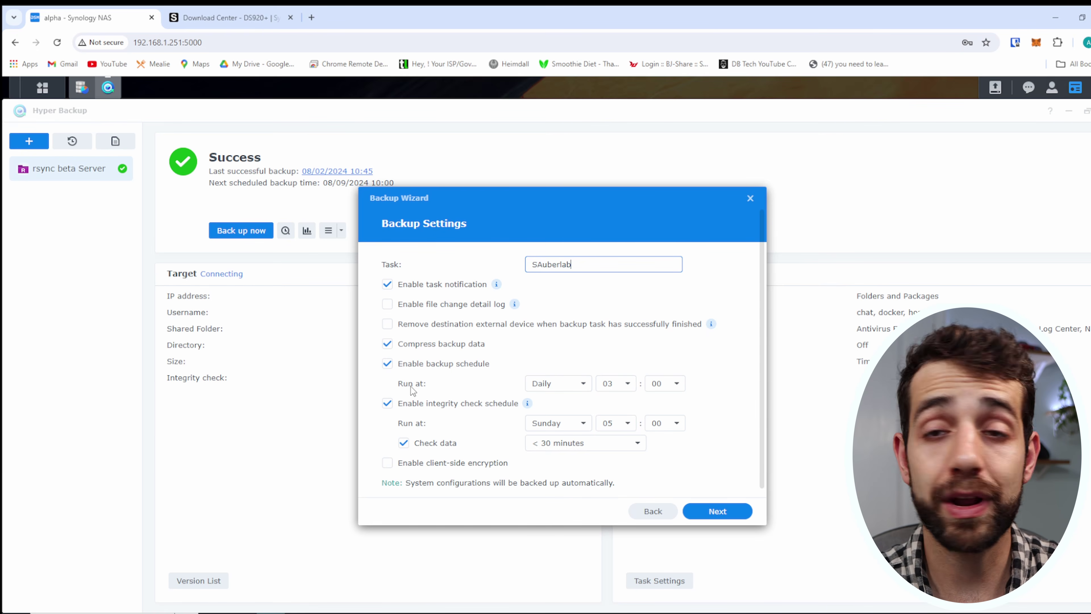
left_click(542, 265)
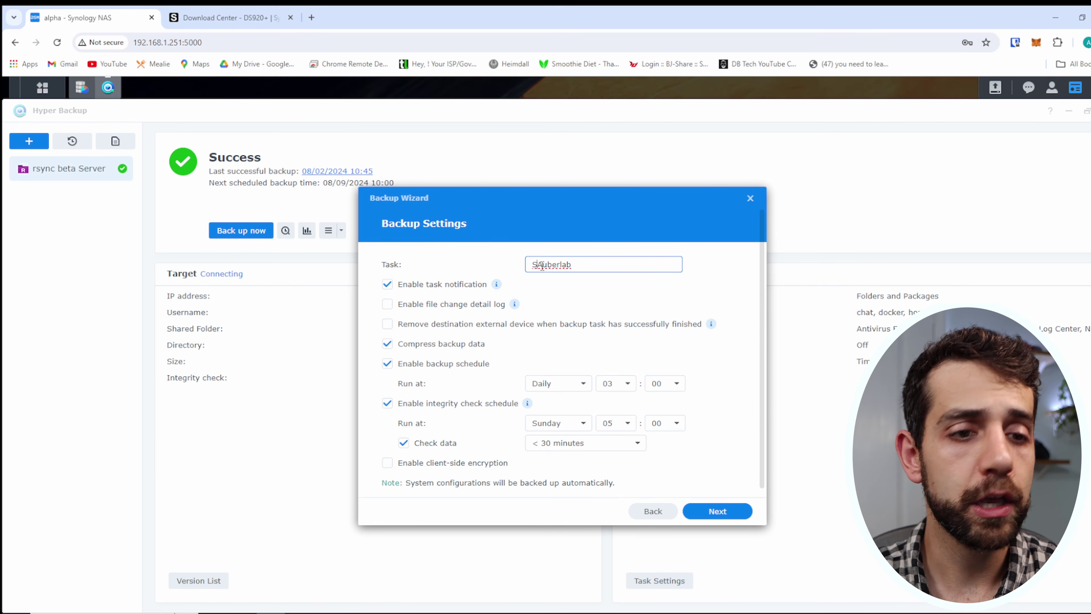
key("Delete")
type("a")
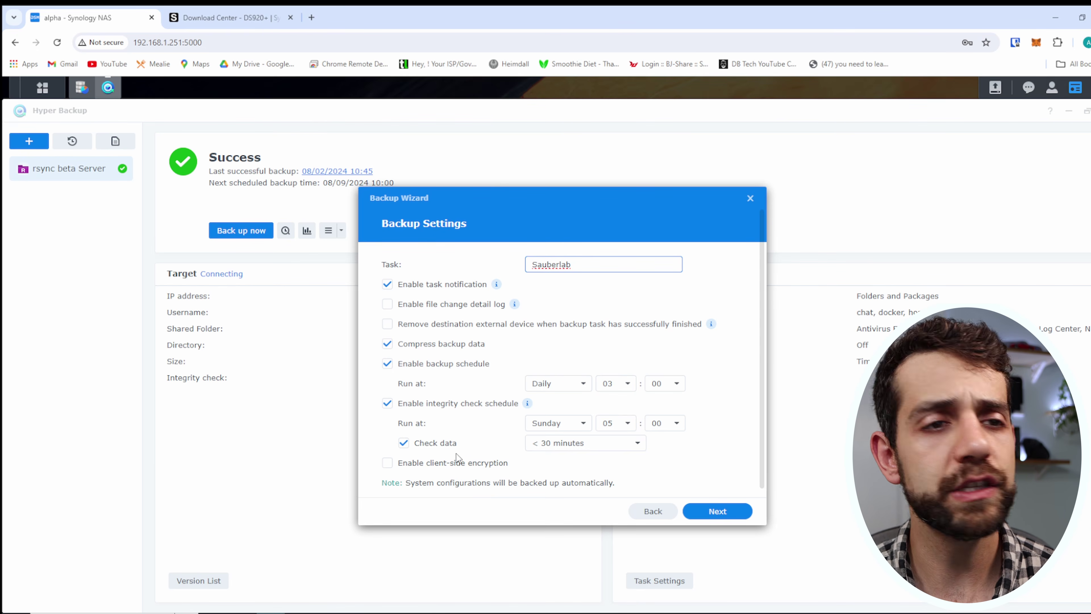
left_click(745, 513)
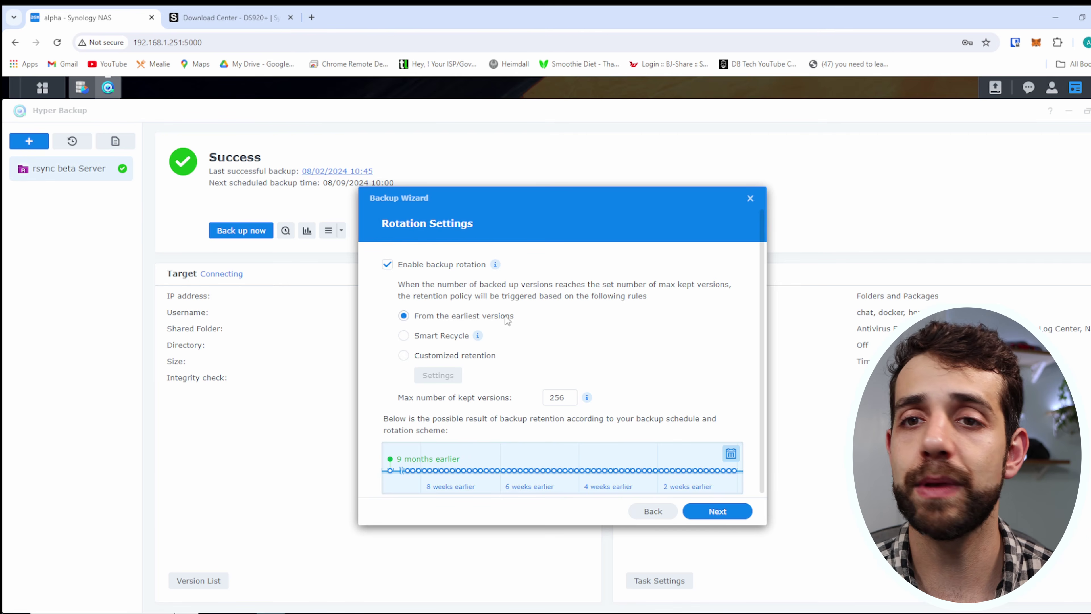
Compare the retention previews of Smart Recycle and From the earliest versions, trying 30 and 256 kept versions.
left_click_drag(566, 397, 546, 401)
type("30")
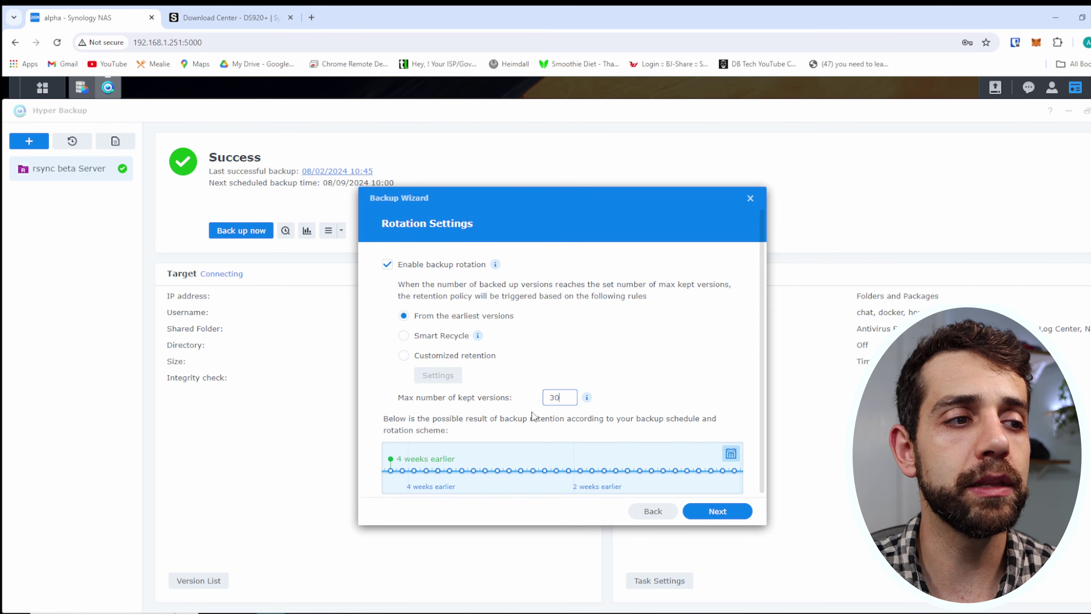
left_click(423, 338)
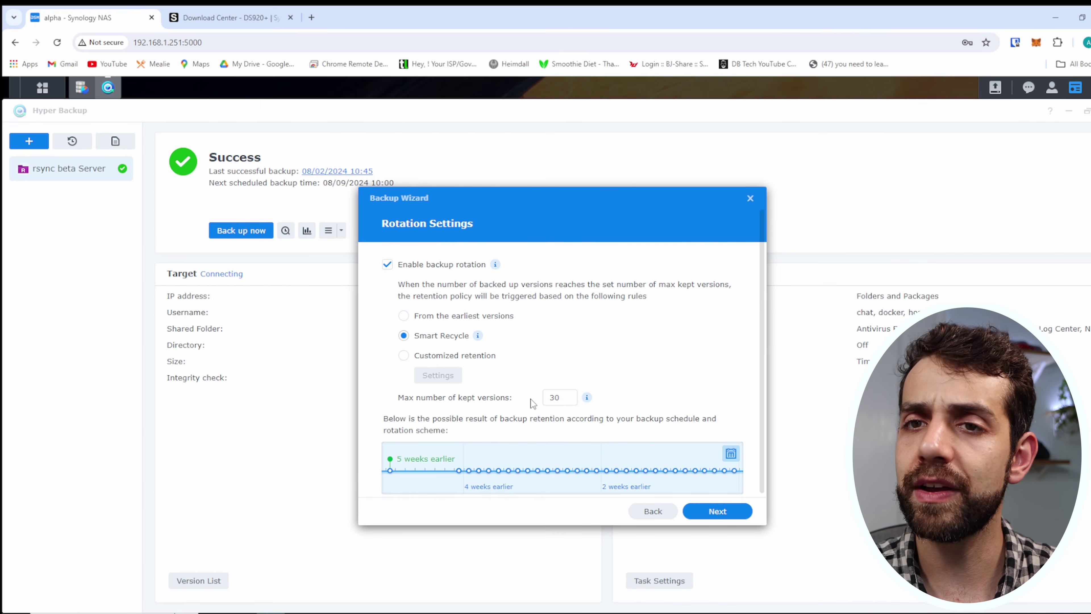
double_click(544, 398)
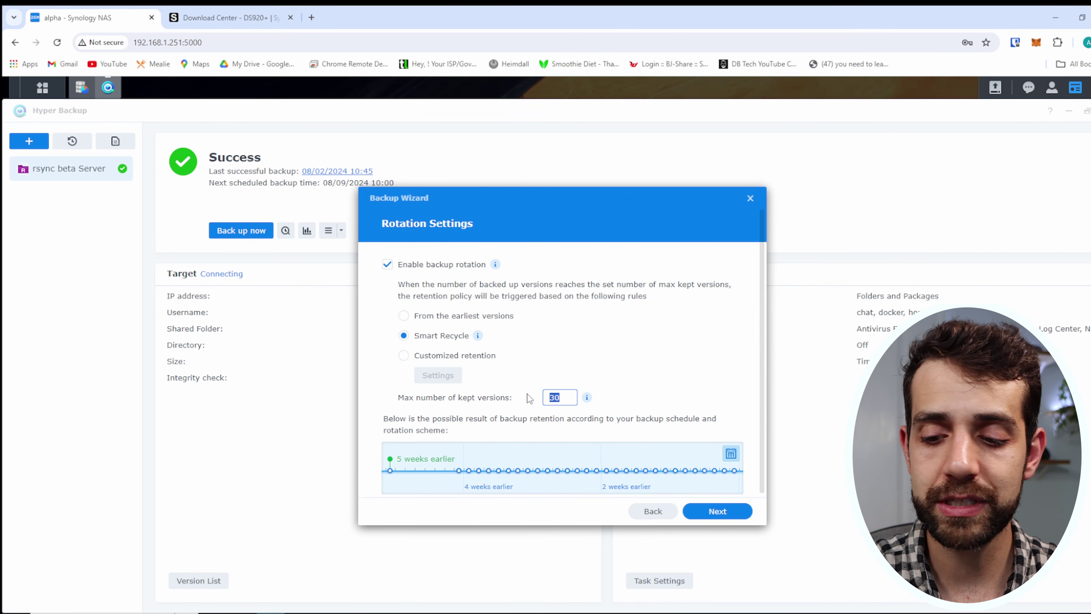
type("256")
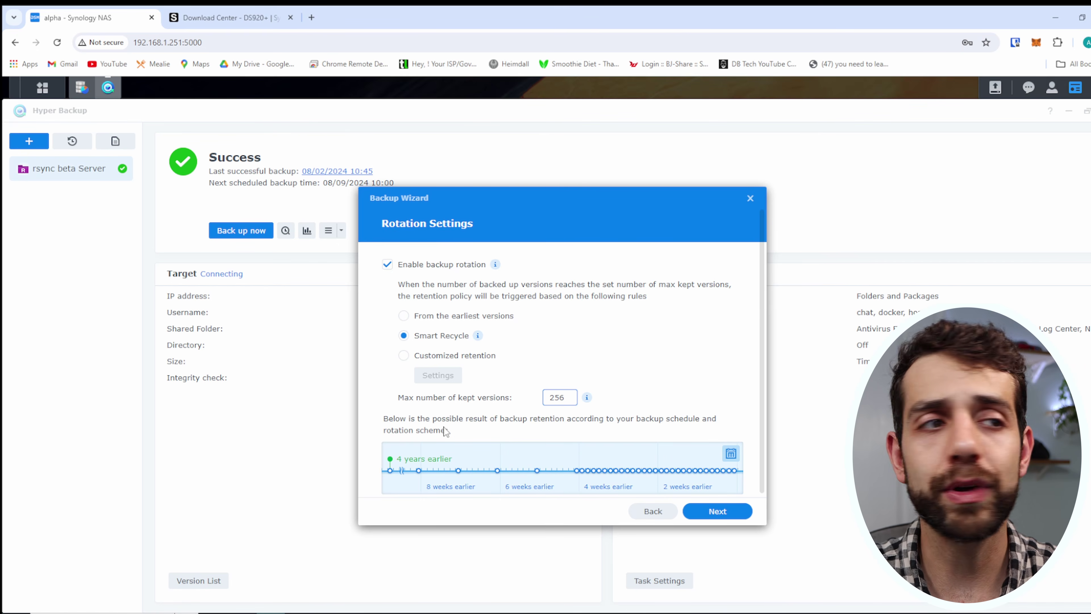
left_click(439, 314)
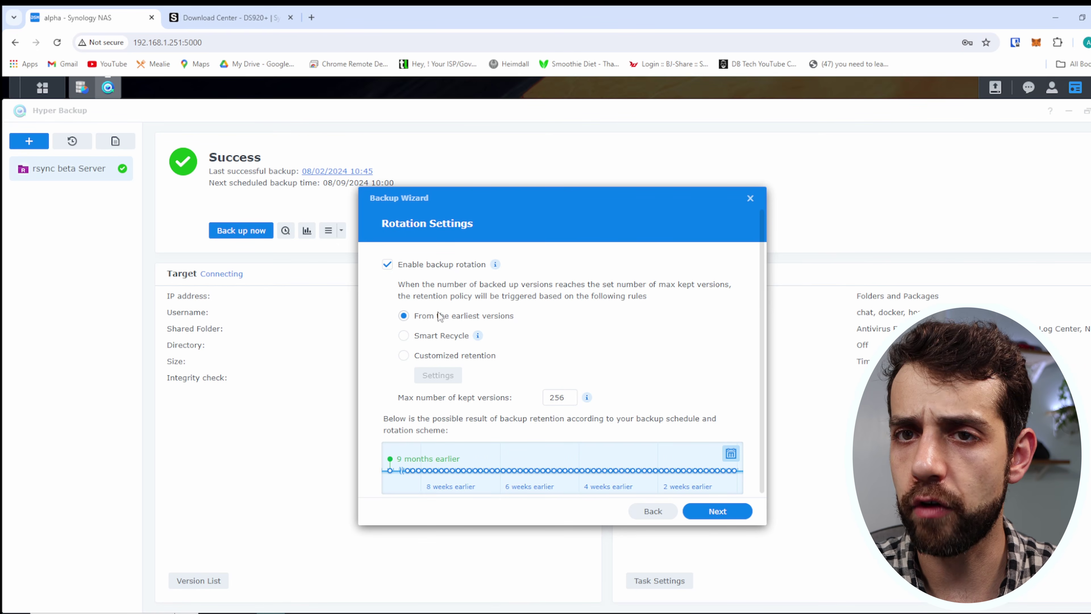
left_click(429, 334)
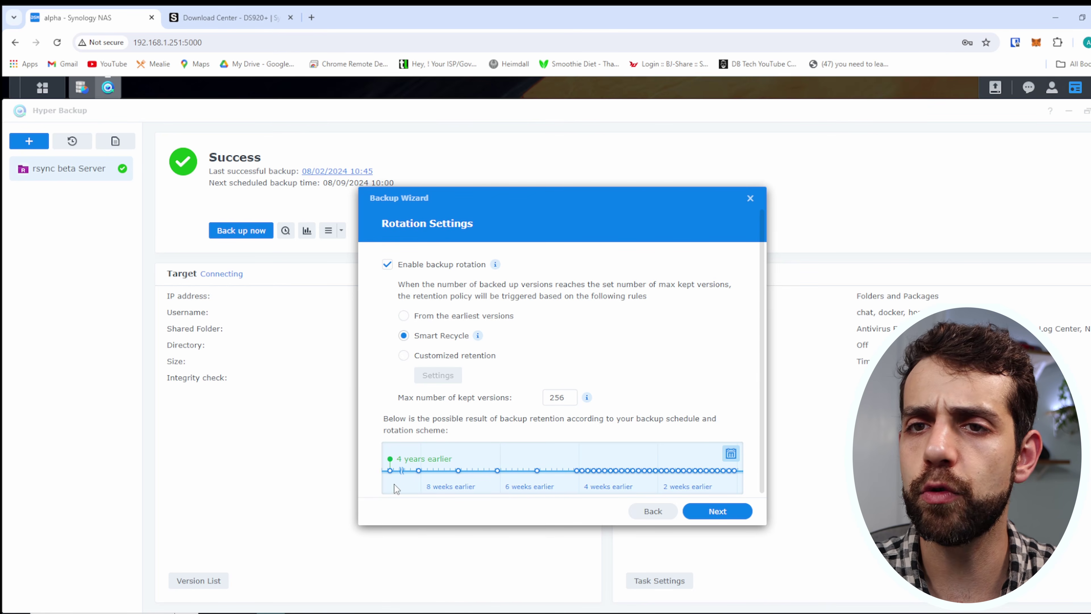
left_click(434, 318)
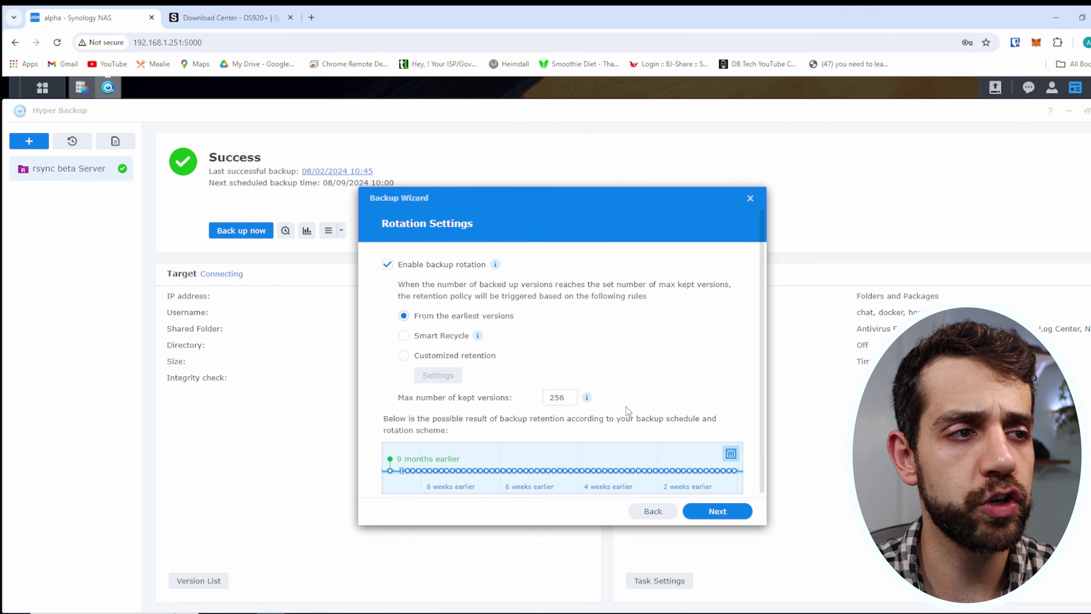
Set the backup rotation to Smart Recycle with a maximum of 30 kept versions.
left_click(435, 338)
double_click(556, 397)
type("30")
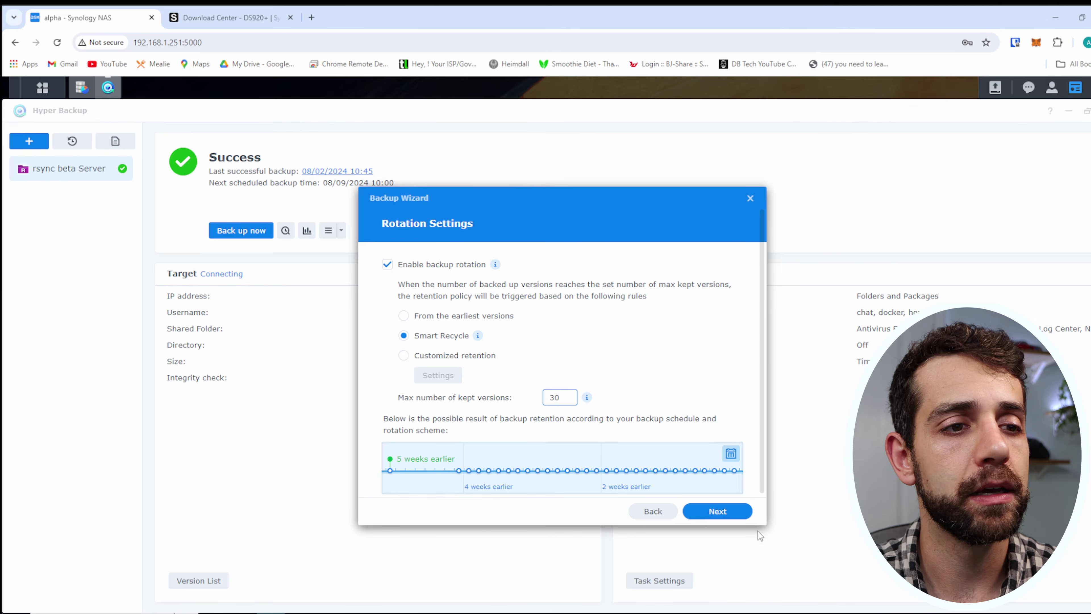
Review the task summary, create the backup task and run its first backup immediately.
left_click(740, 512)
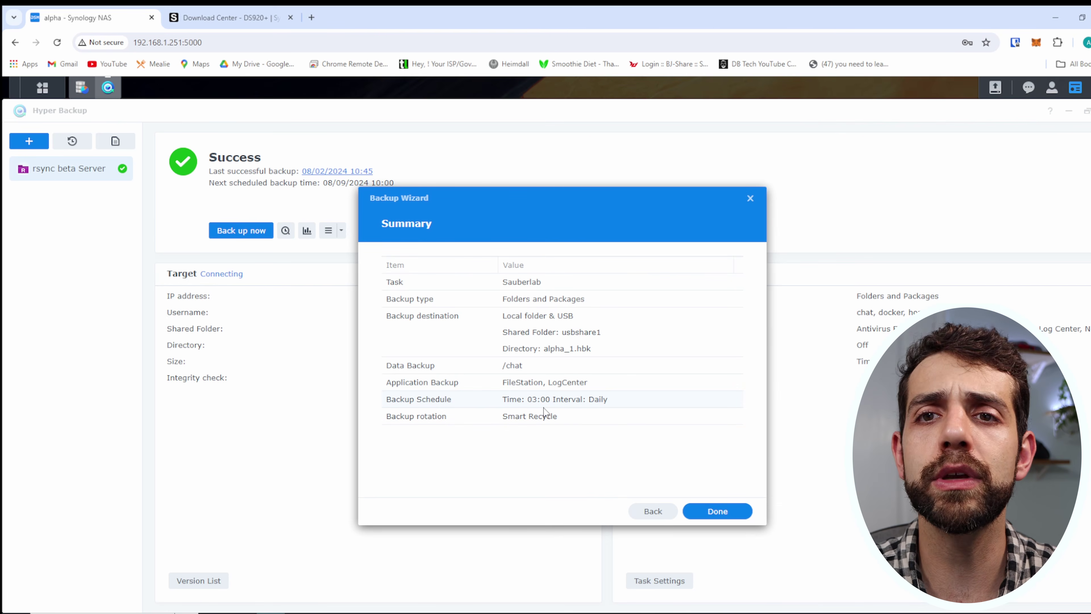
left_click(736, 510)
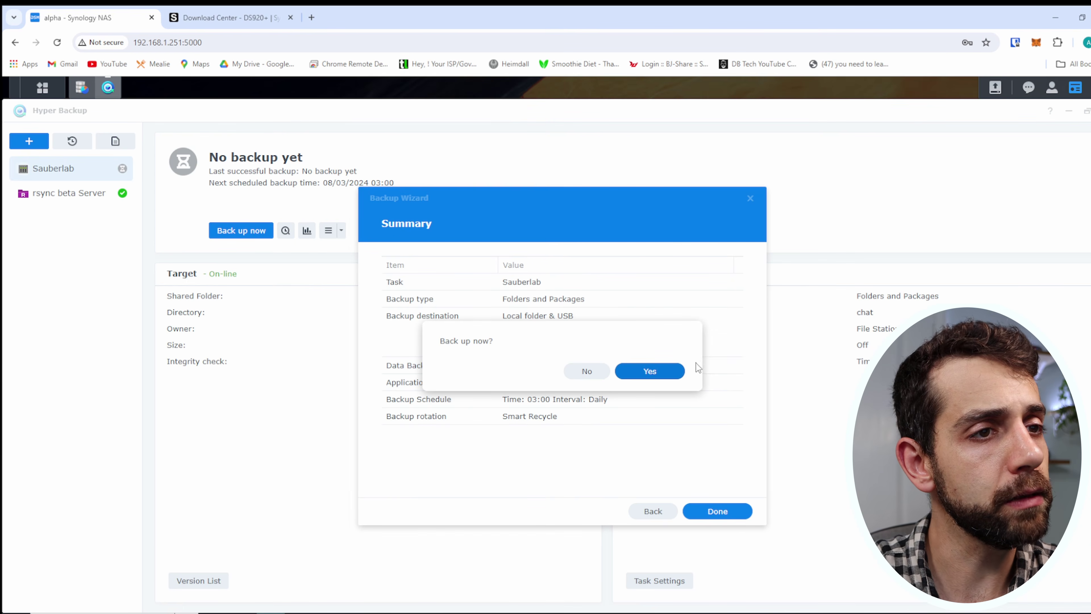
left_click(679, 371)
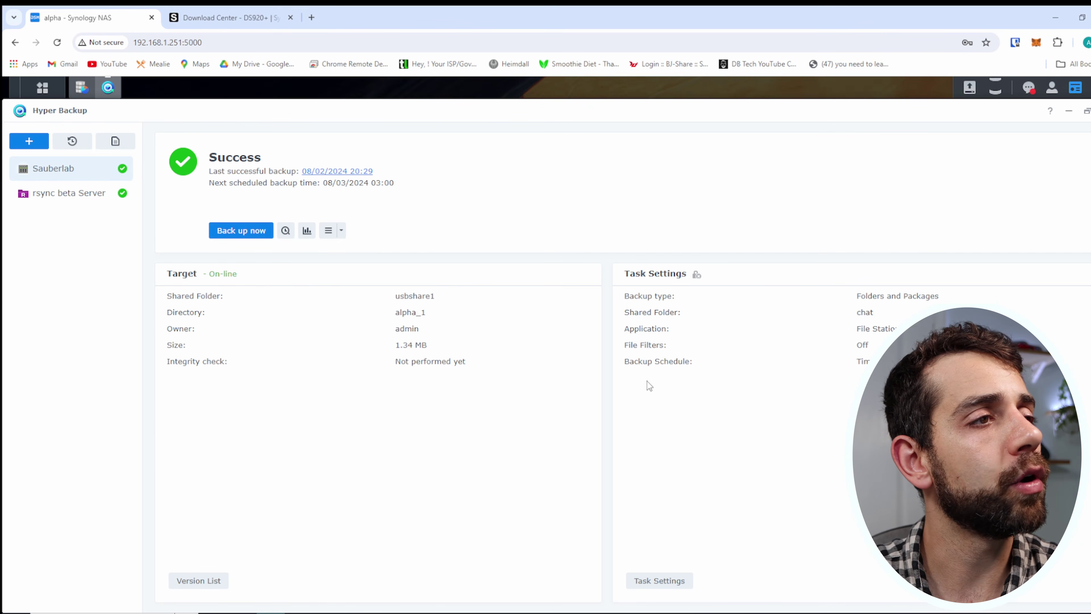
View the destination usage in the Sauberlab task's backup statistics and close them.
left_click(306, 230)
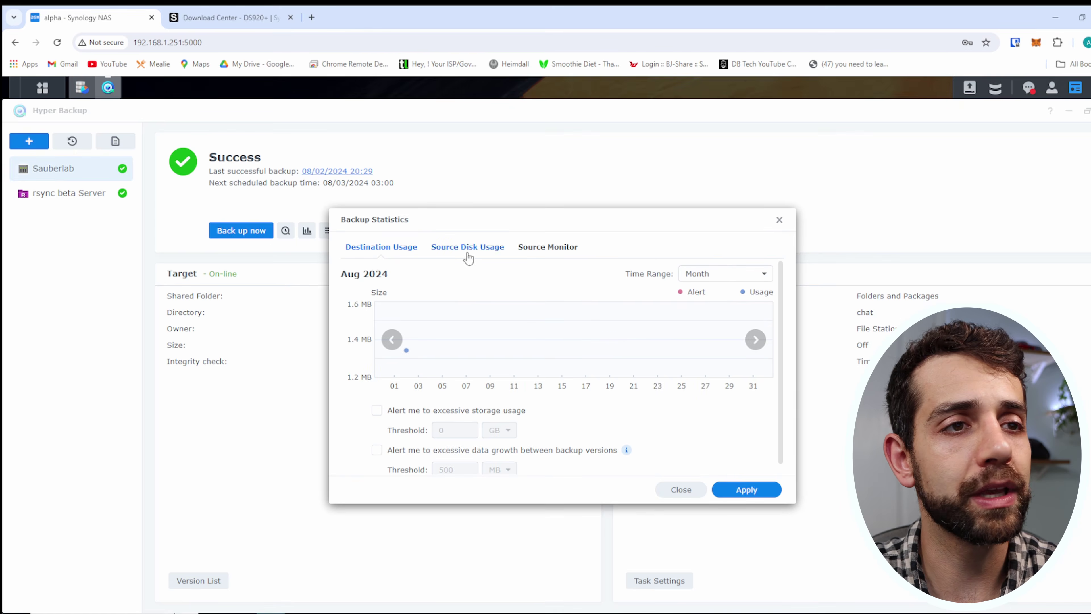
mouse_move(413, 358)
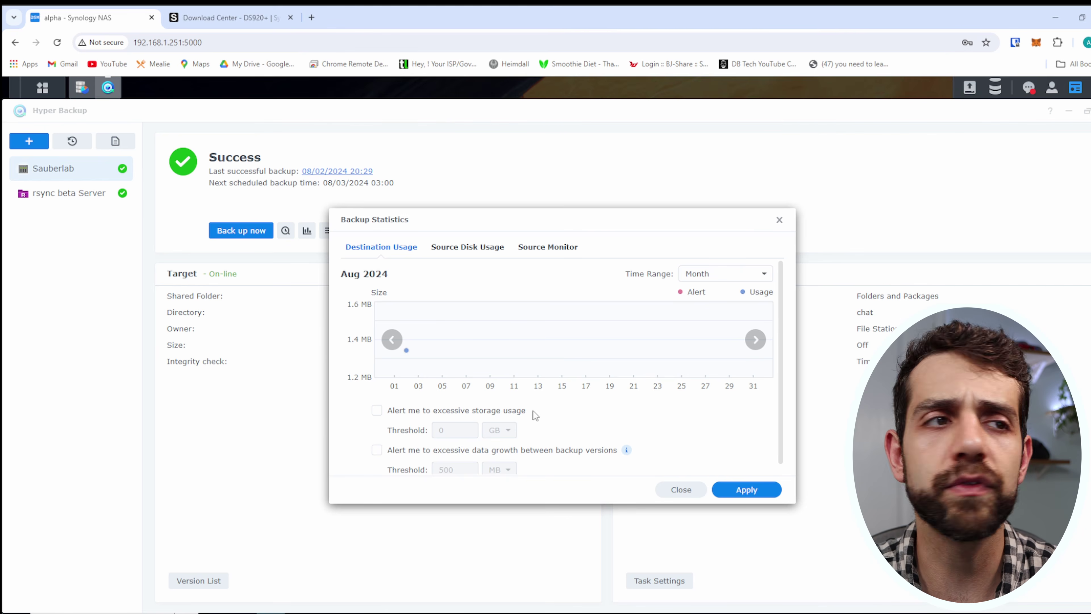
left_click(680, 489)
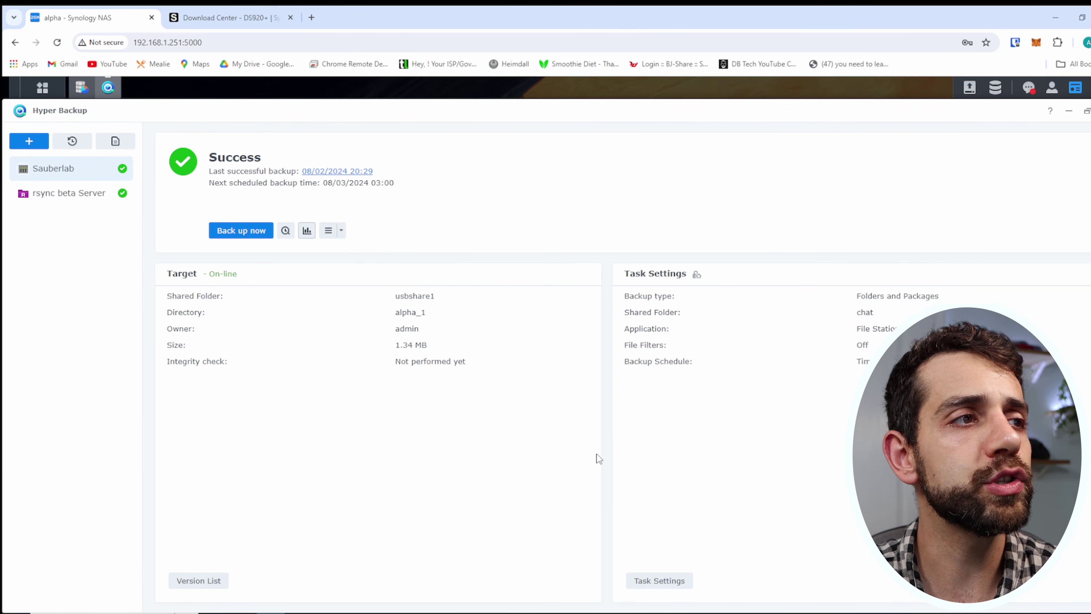
Add the docker folder to the Sauberlab task's backed-up folders and run the backup again.
left_click(342, 232)
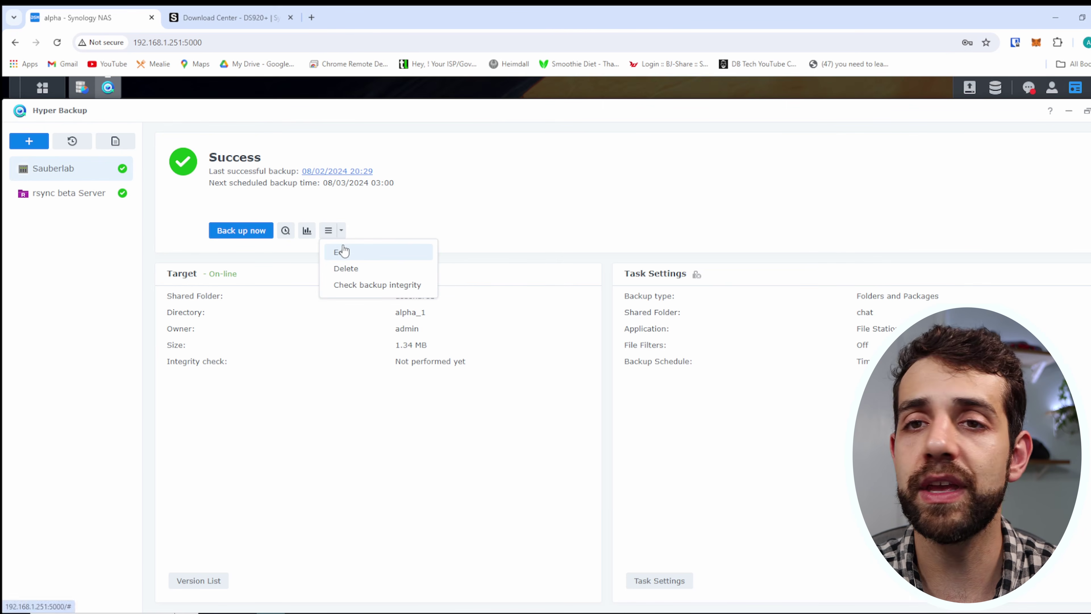
left_click(341, 250)
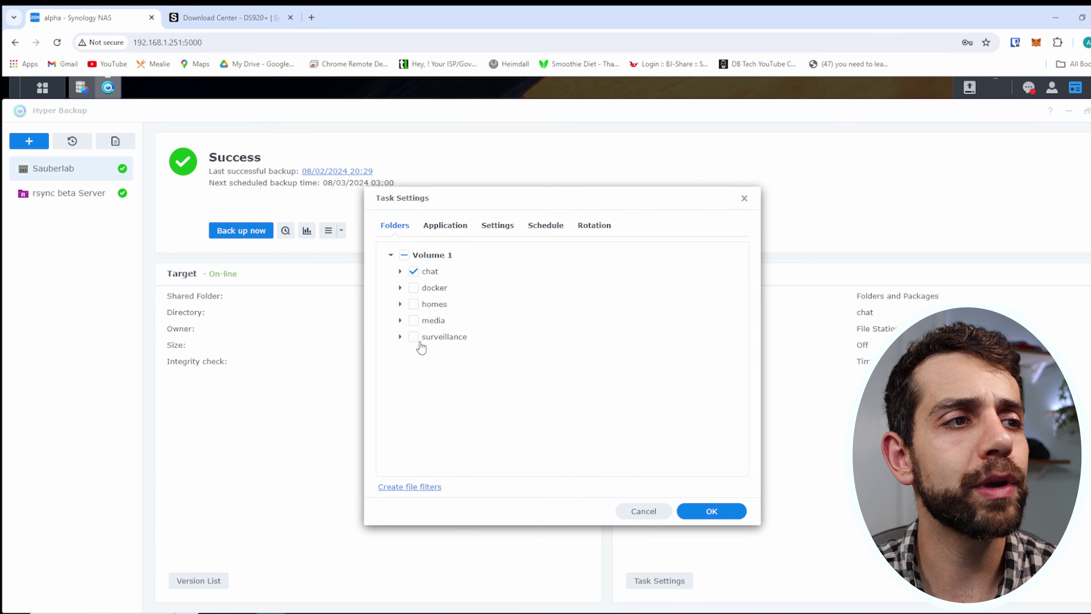
left_click(414, 290)
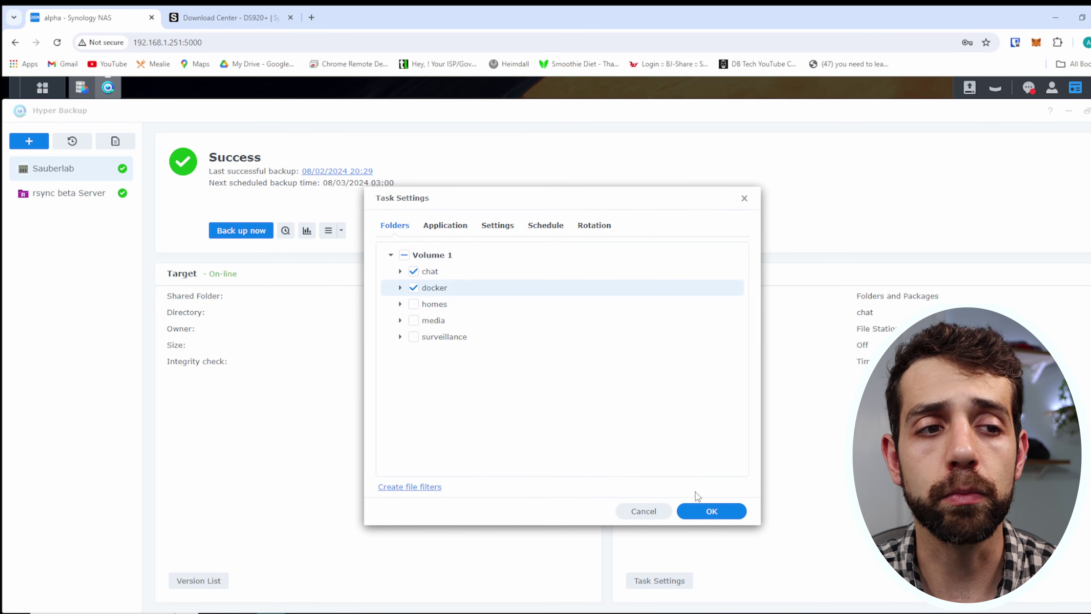
left_click(734, 515)
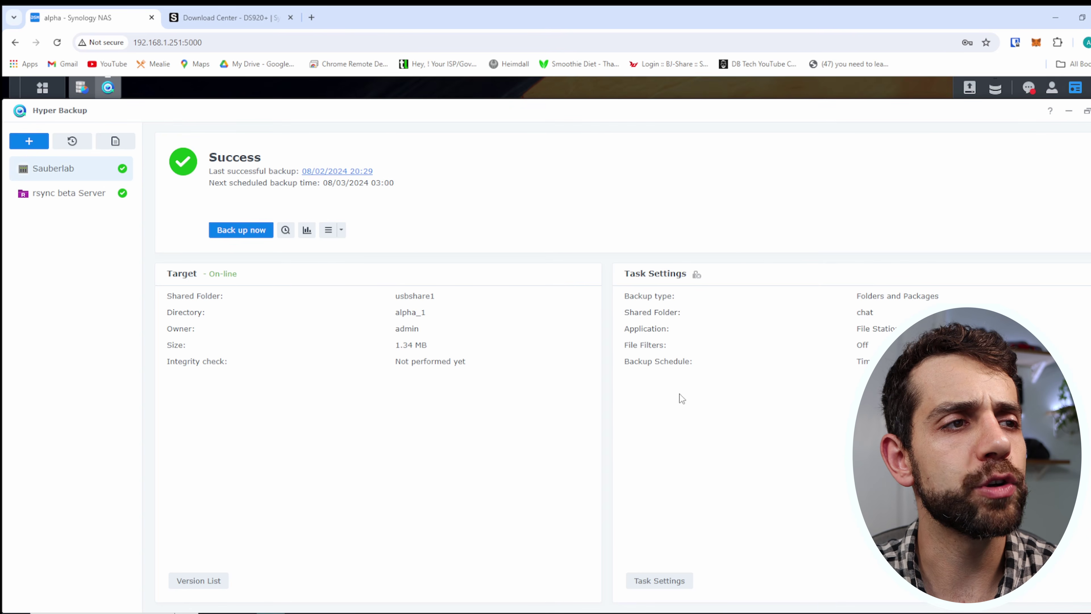
left_click(243, 232)
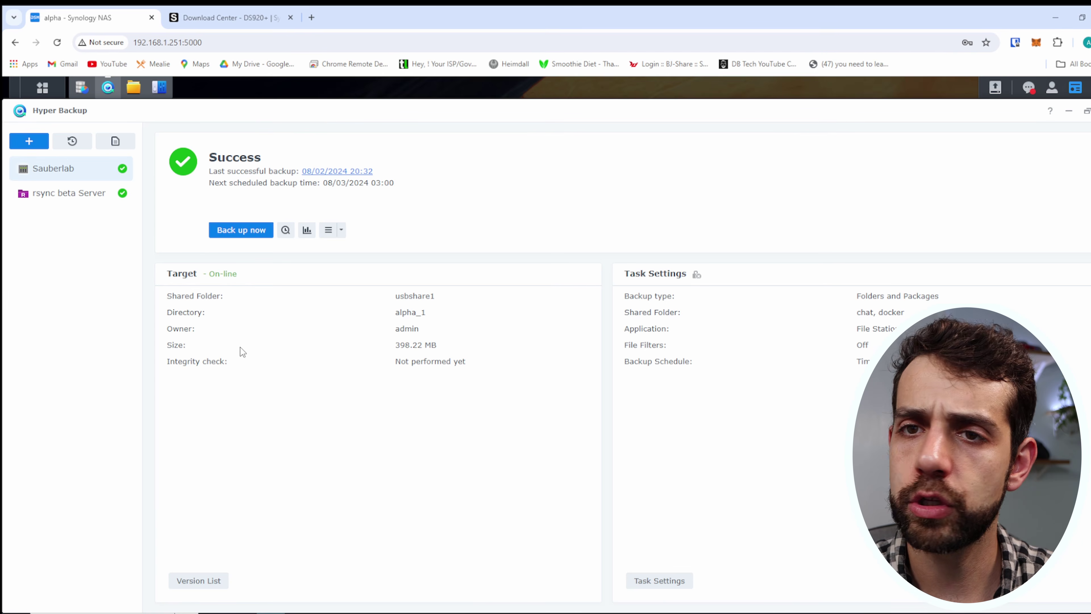
Check the Sauberlab task's destination usage graph for the current month in the backup statistics.
left_click(305, 231)
mouse_move(412, 360)
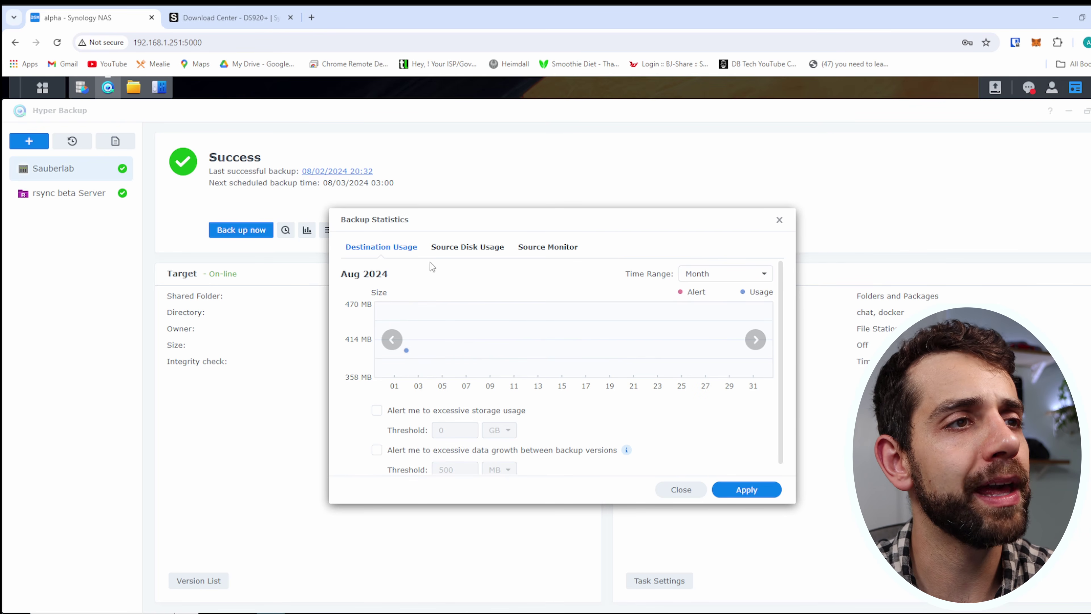
Check the source disk usage and source monitor graphs in the Sauberlab task's backup statistics and close them.
left_click(462, 248)
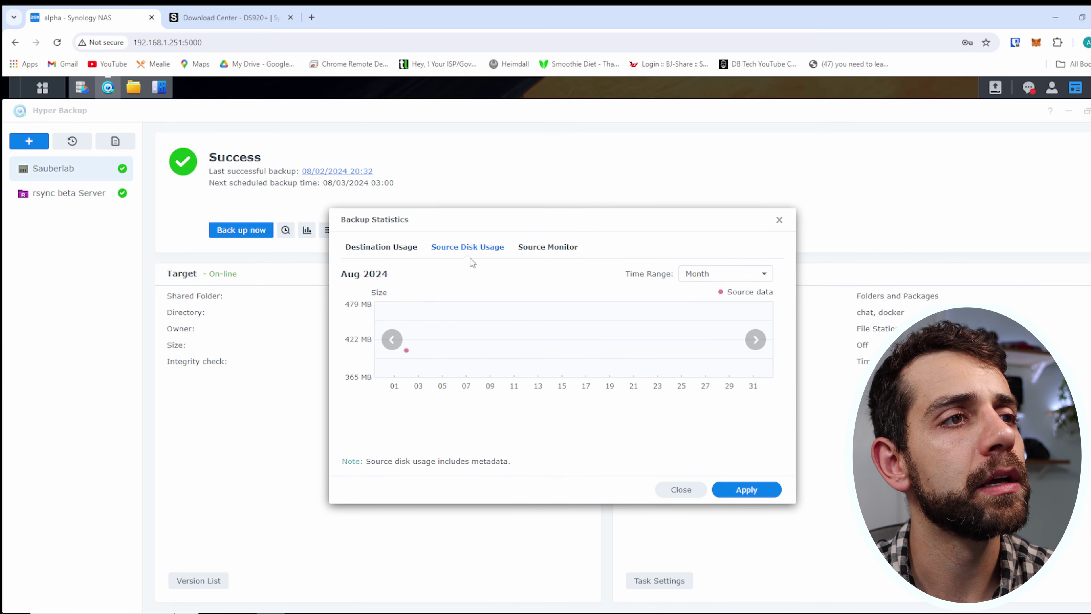
left_click(571, 252)
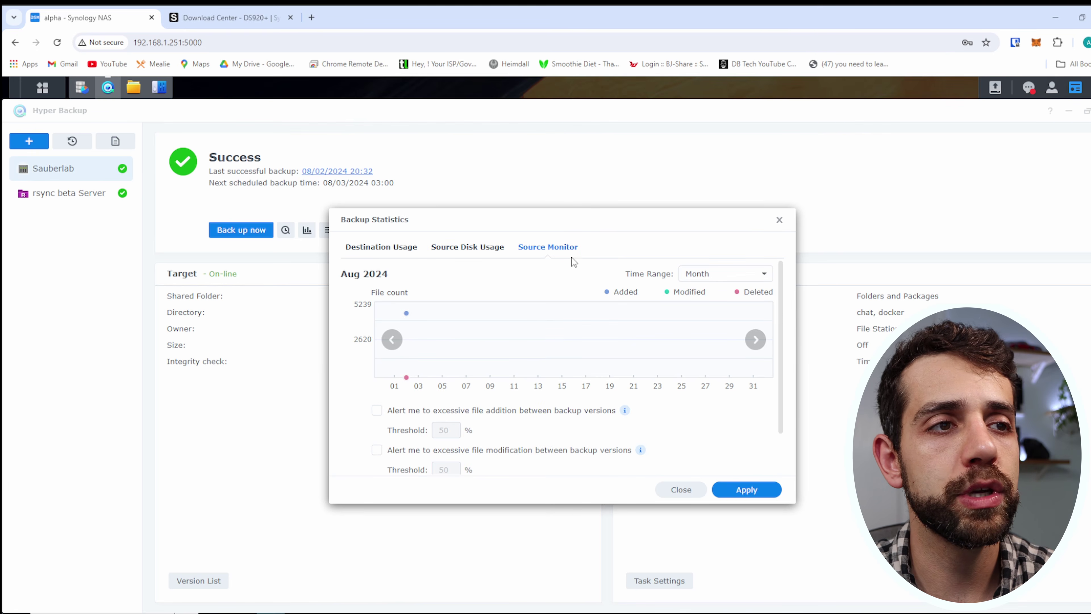
left_click(779, 219)
Browse the backed-up docker folder in the Sauberlab task's backup versions, close the version explorer and look over the task's further actions.
left_click(286, 229)
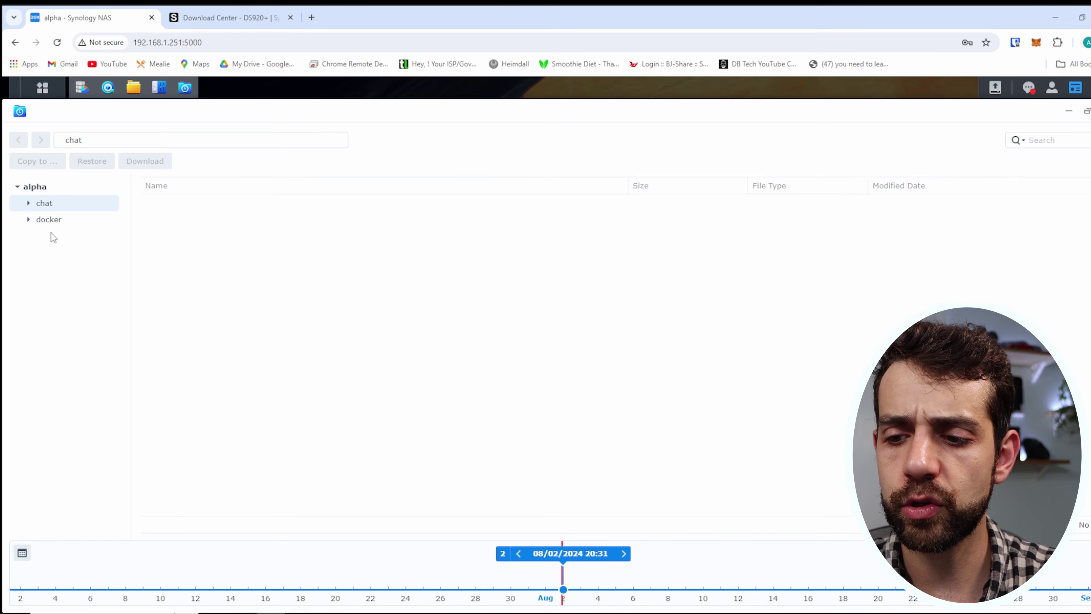
left_click(45, 219)
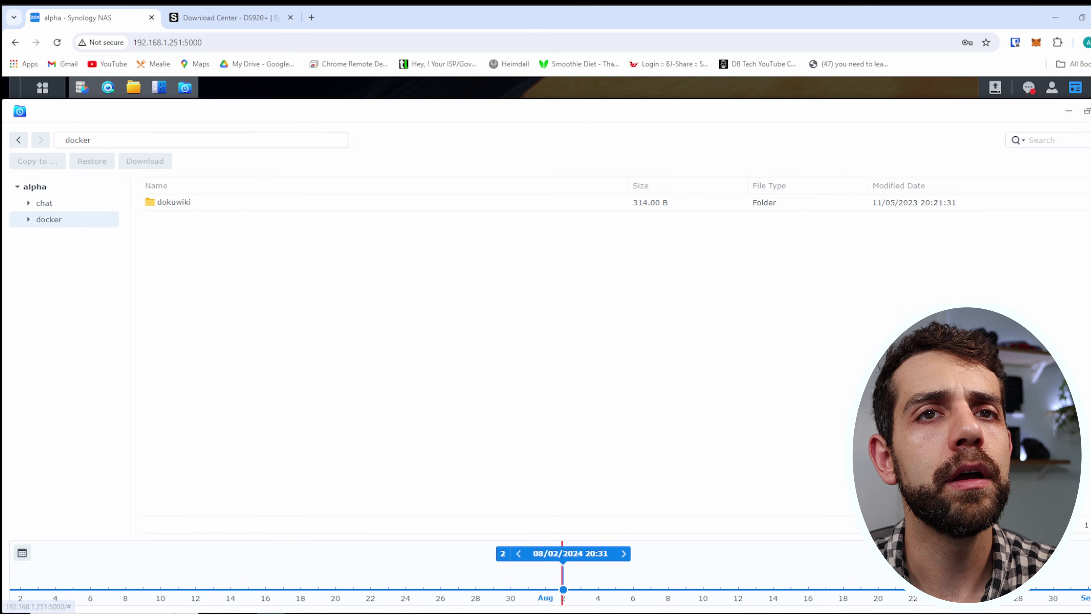
left_click(1090, 111)
left_click(341, 230)
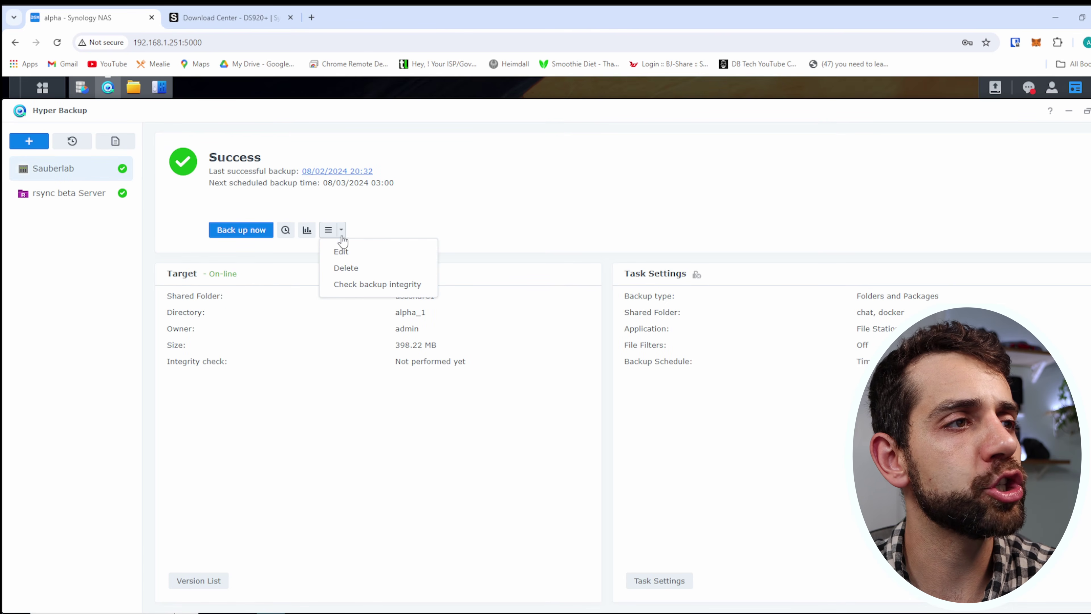
left_click(567, 117)
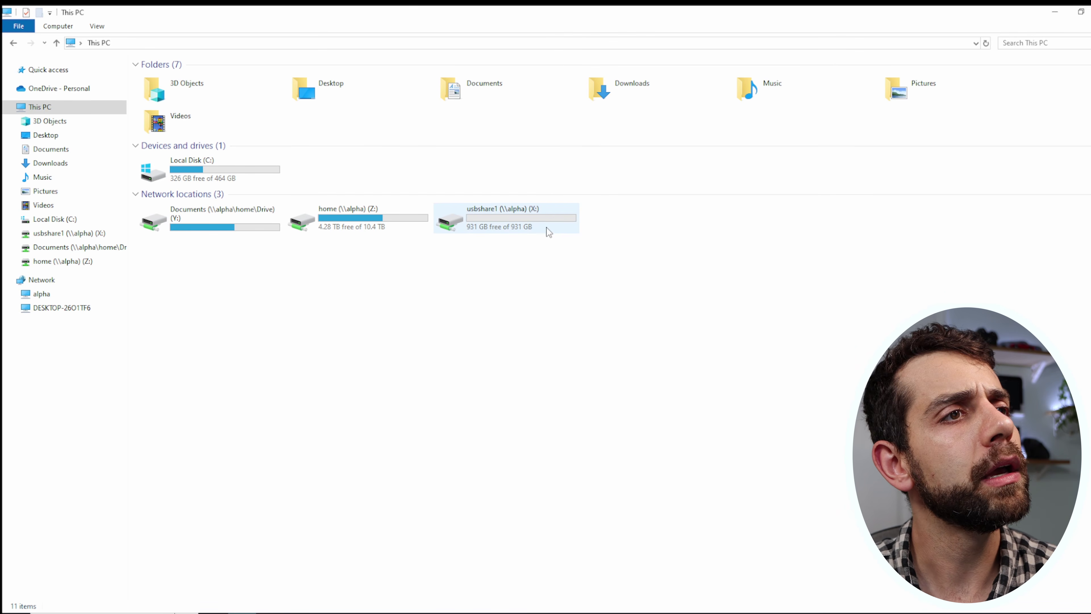
In File Explorer, open the alpha_1.hbk backup folder on the usbshare1 network drive.
mouse_move(551, 223)
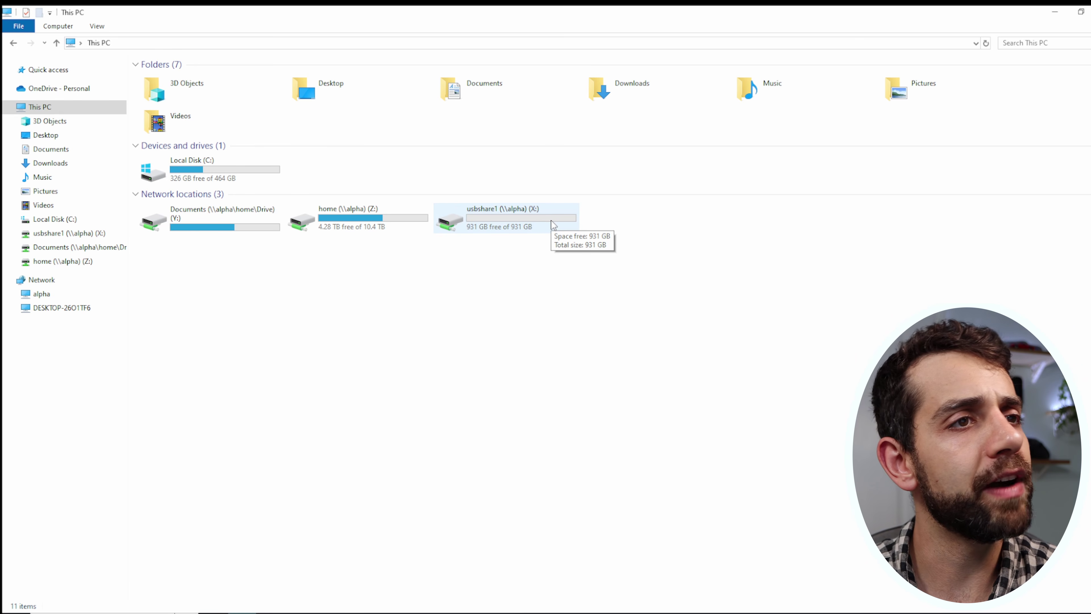
double_click(552, 223)
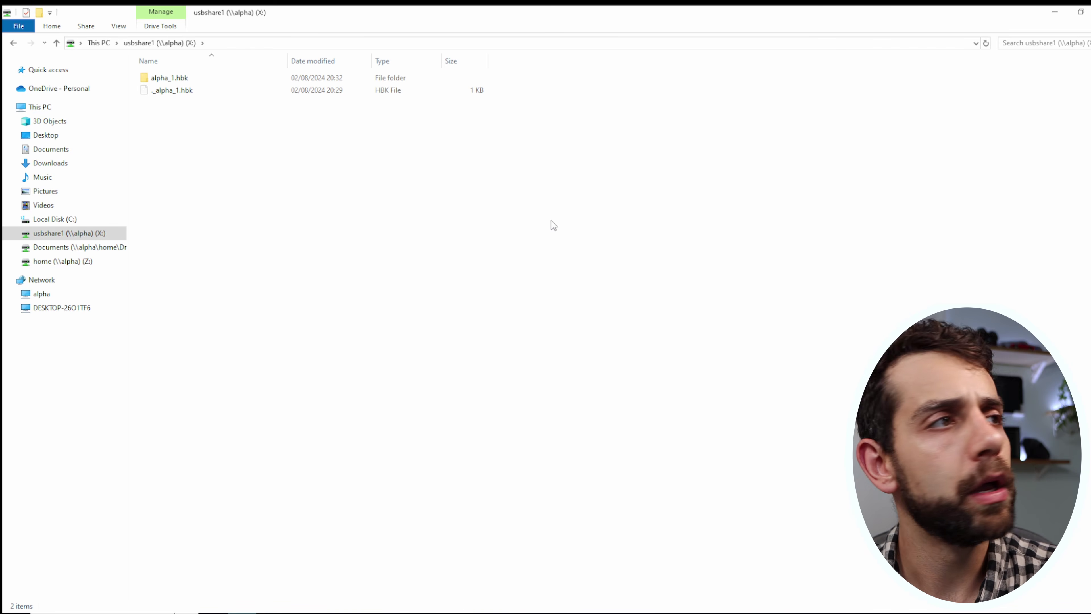
double_click(169, 77)
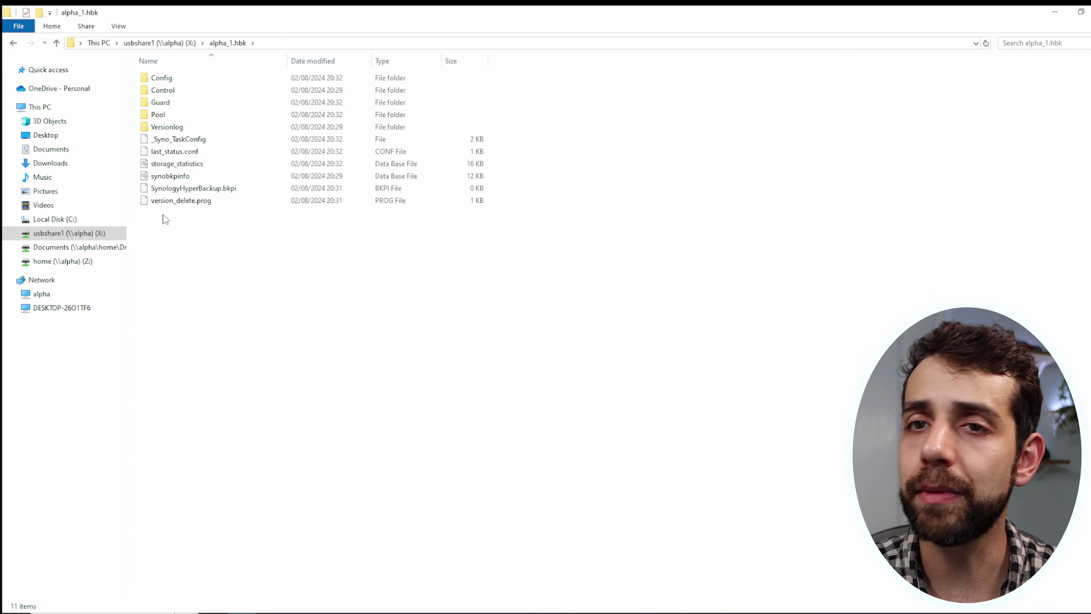
Inspect the contents of the Config, Control, Guard, Pool and Versionlog folders inside alpha_1.hbk.
double_click(183, 79)
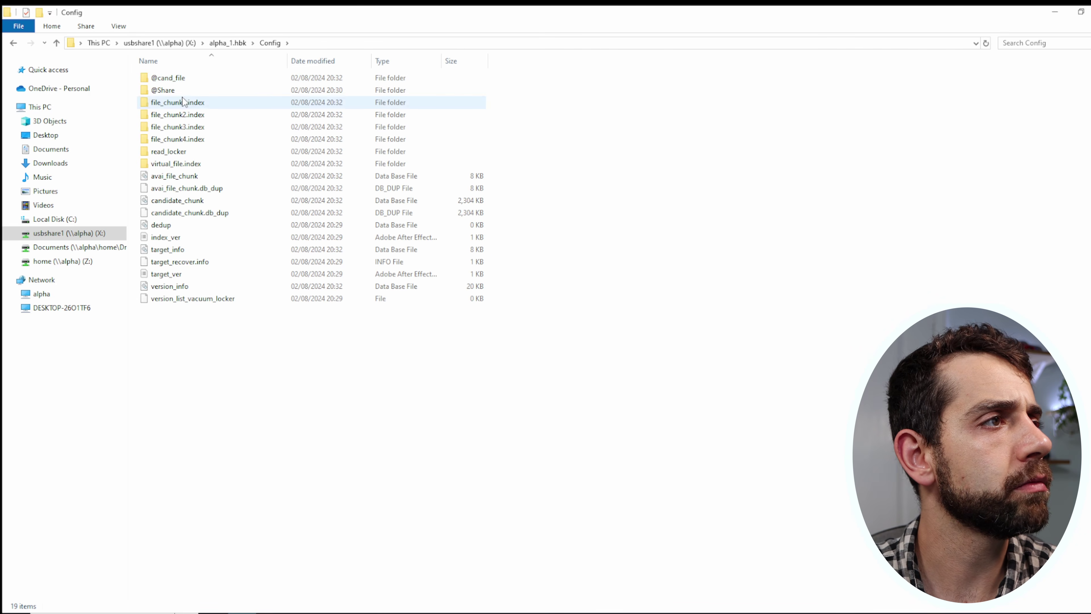
left_click(237, 44)
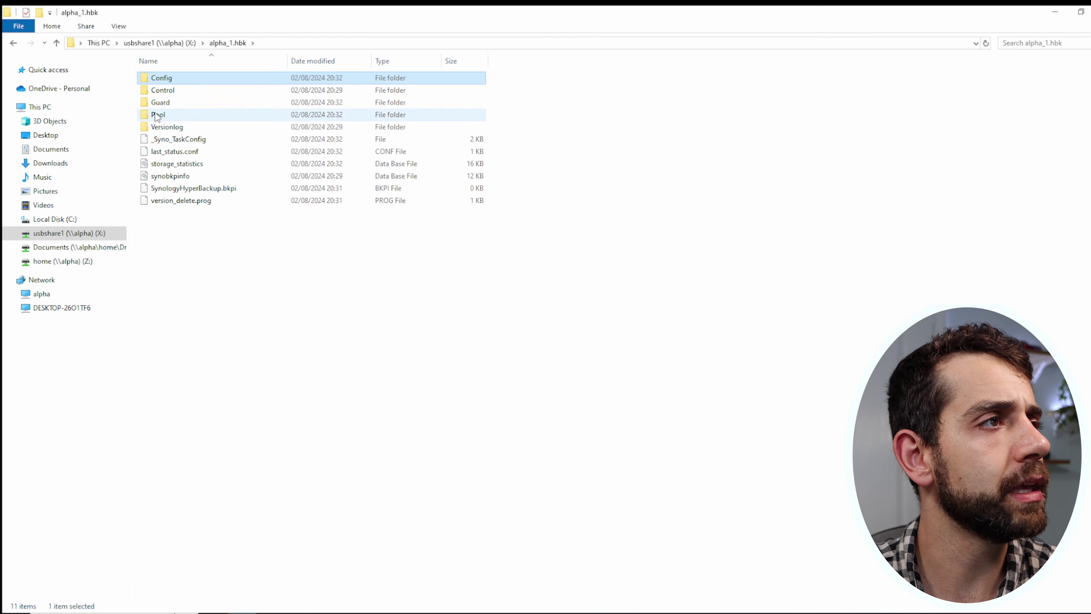
double_click(158, 91)
left_click(237, 44)
double_click(172, 103)
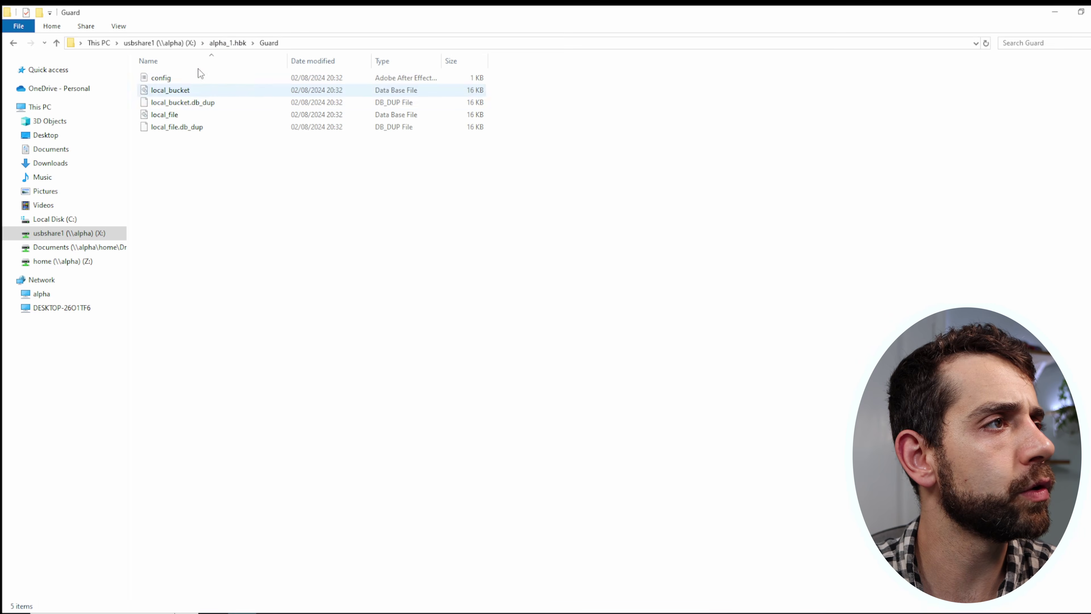
left_click(220, 45)
double_click(190, 113)
left_click(230, 42)
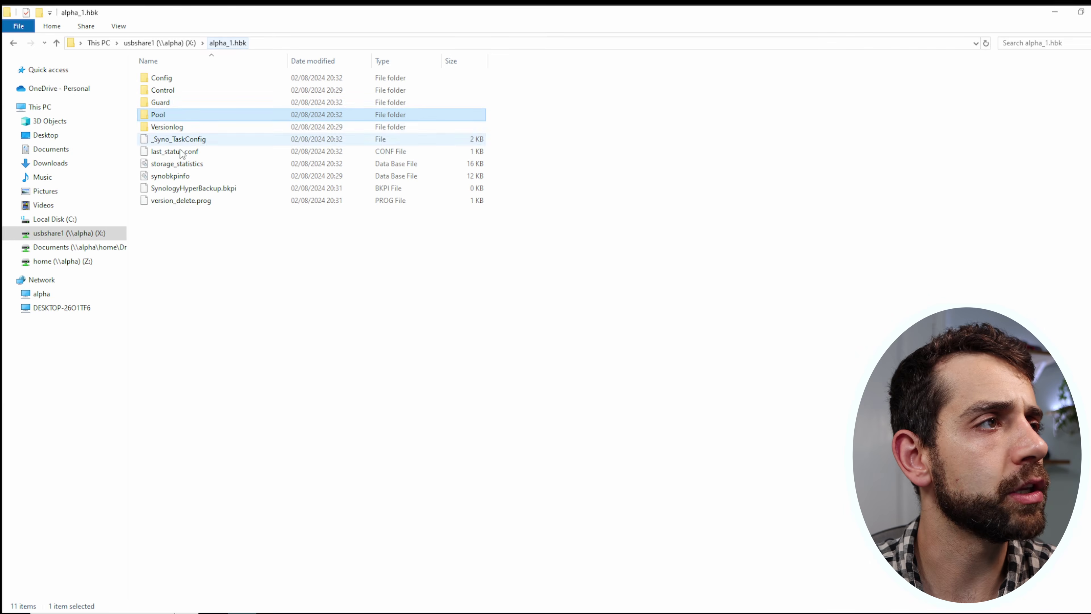
double_click(180, 127)
left_click(238, 42)
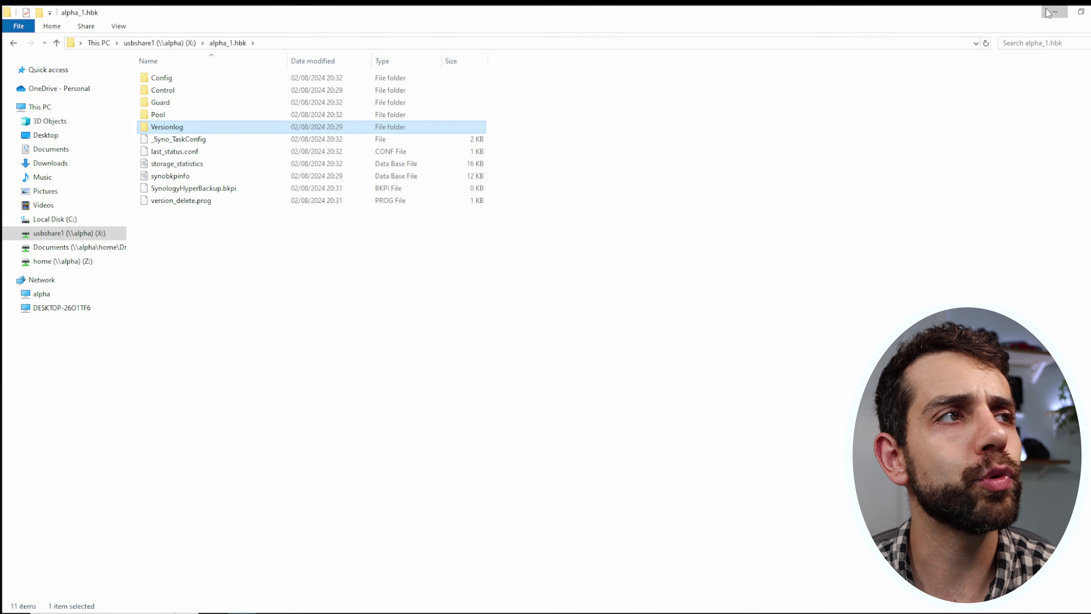
Switch to the Synology website in the browser and open its Download Center from the homepage.
left_click(1055, 12)
left_click(228, 17)
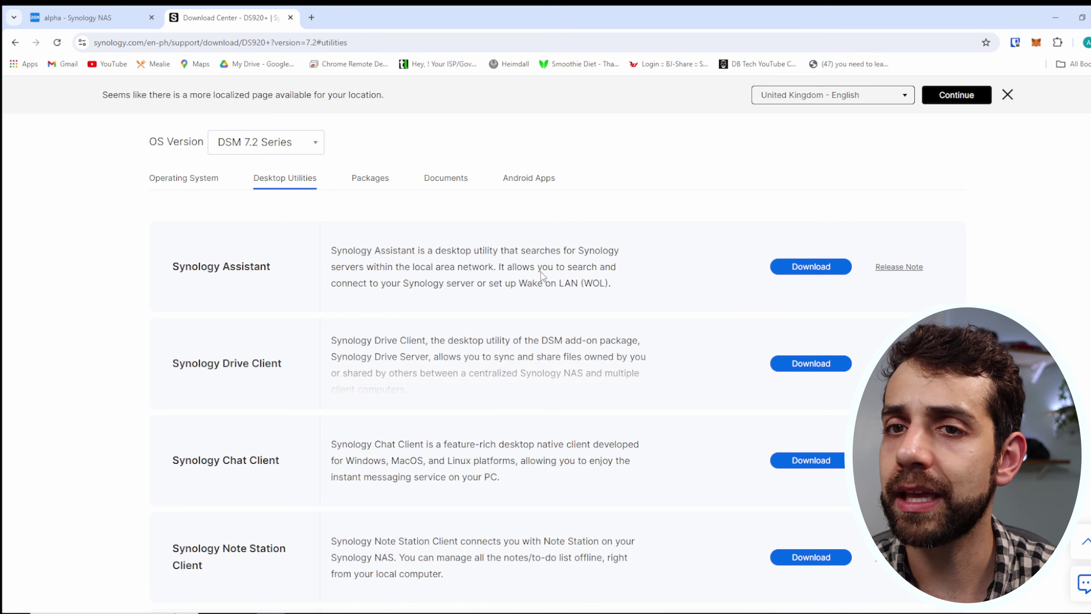
scroll(490, 405, "up", 1)
scroll(490, 405, "up", 5)
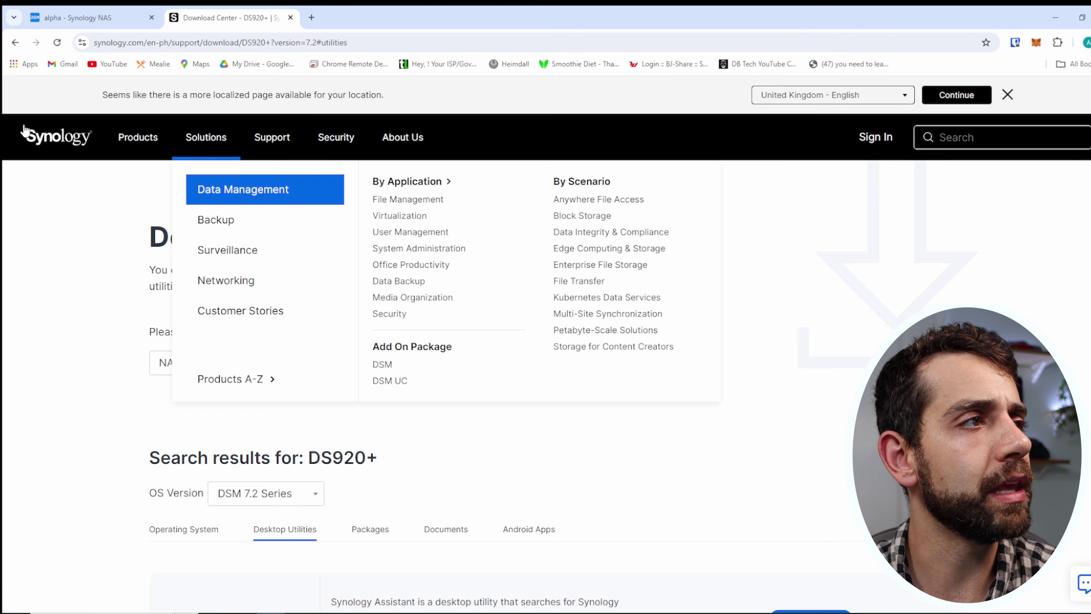
left_click(48, 141)
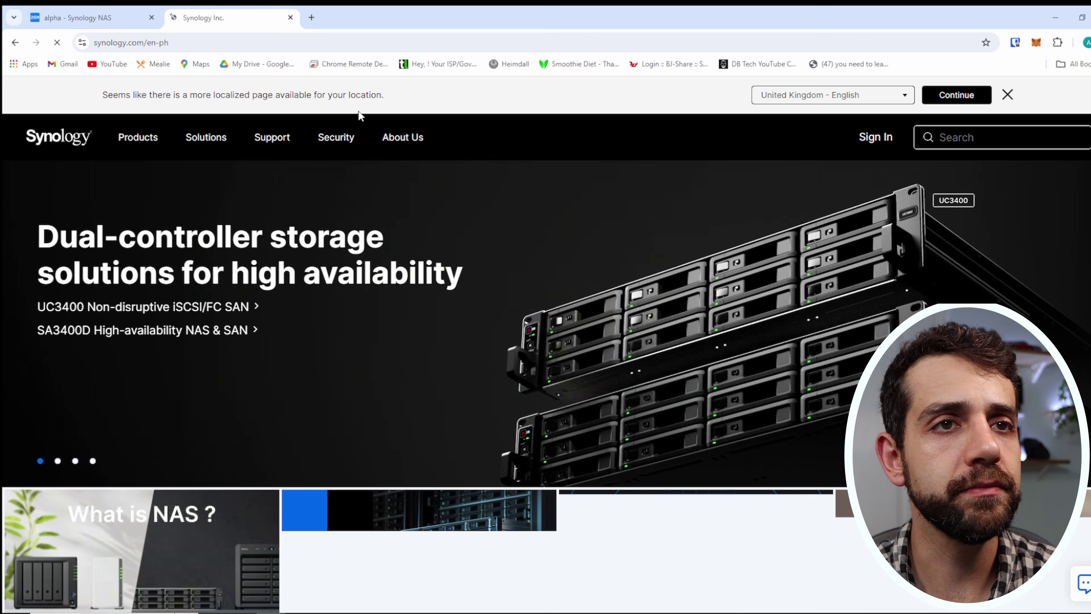
mouse_move(272, 139)
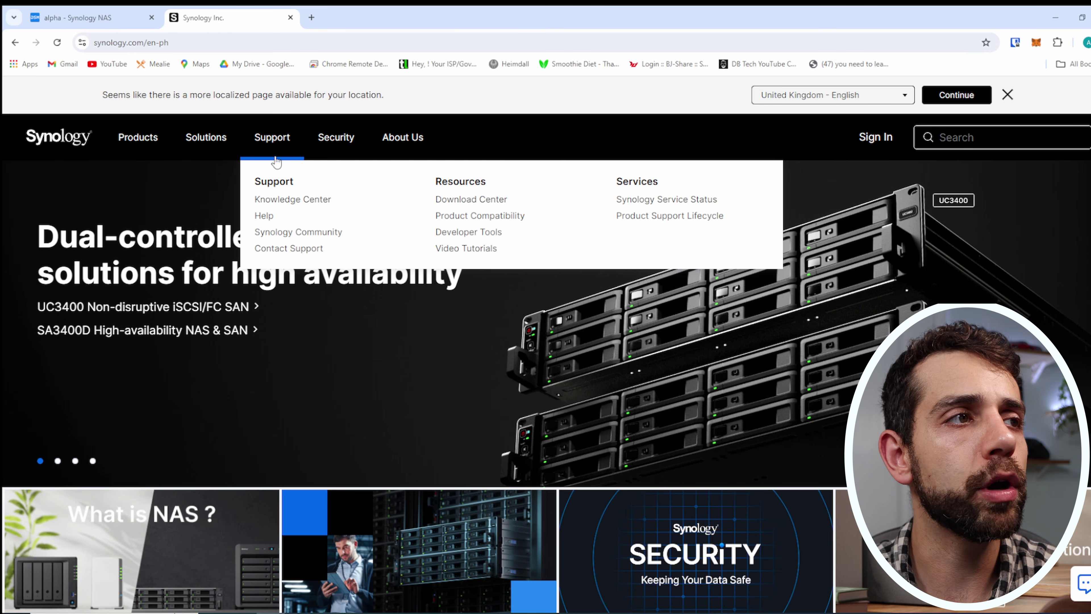
left_click(480, 206)
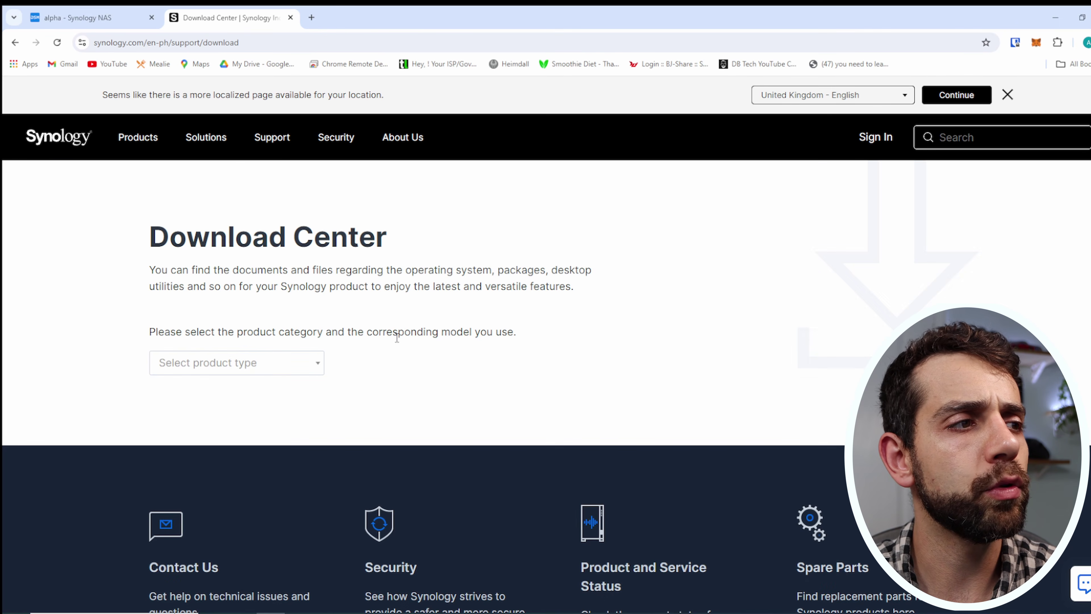
Choose NAS as the product type and RS217, replaced by DS118, as the model in the Download Center.
left_click(313, 368)
left_click(205, 389)
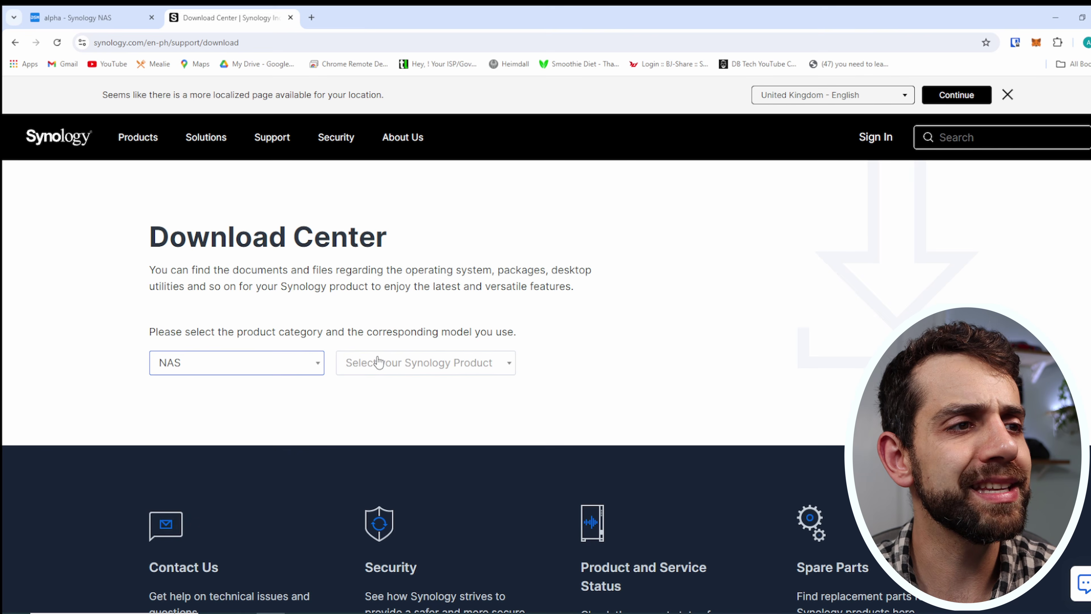
left_click(378, 362)
scroll(415, 507, "down", 3)
left_click(390, 517)
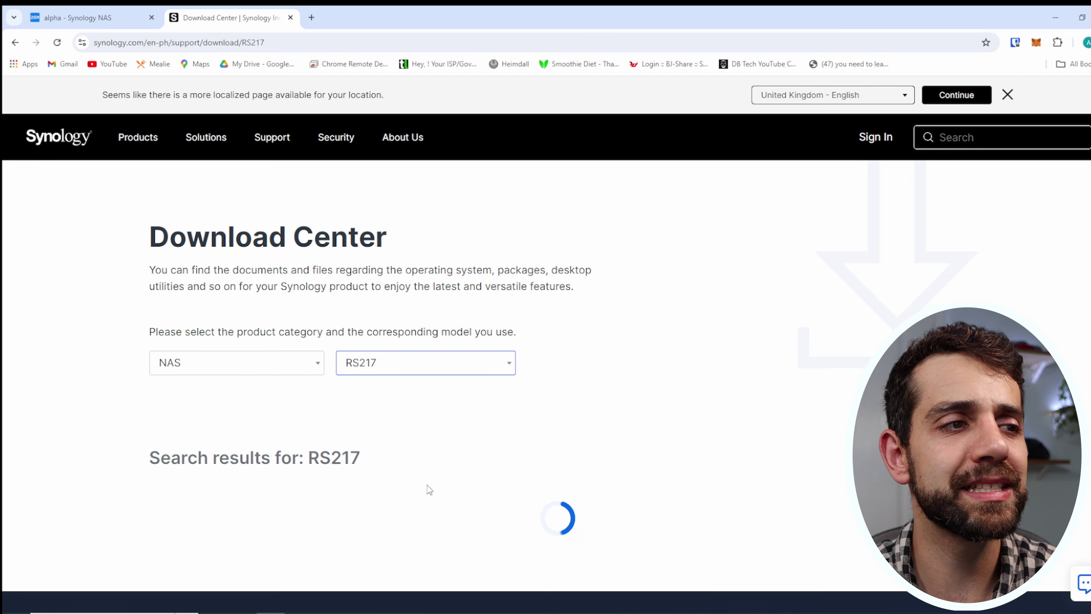
scroll(455, 417, "down", 4)
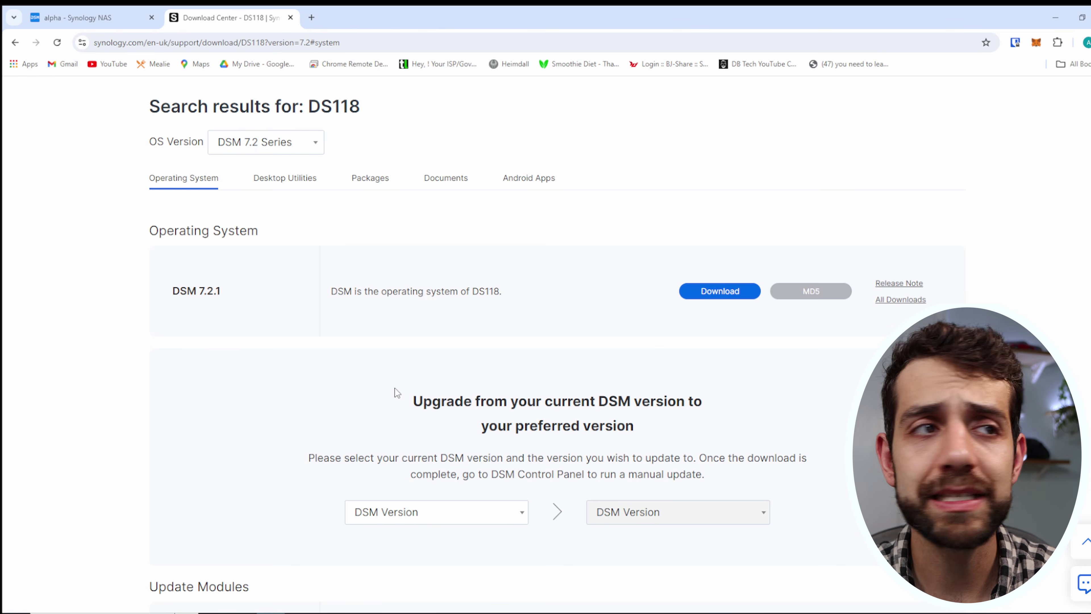
Look through the DS118 desktop utilities for Synology Hyper Backup Explorer.
left_click(297, 178)
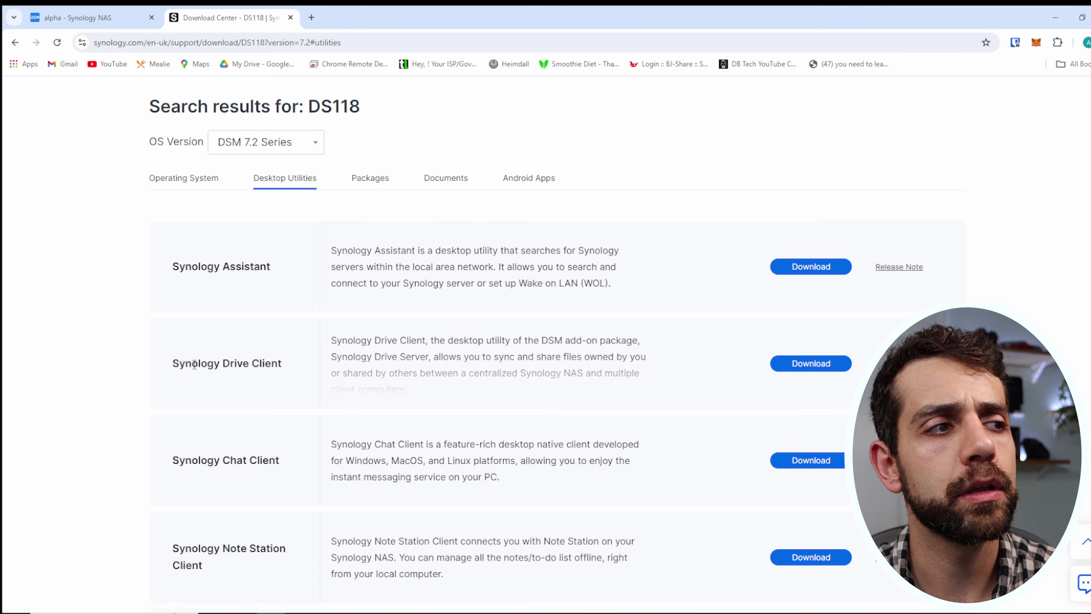
left_click_drag(192, 363, 265, 363)
scroll(270, 412, "down", 3)
scroll(272, 399, "down", 3)
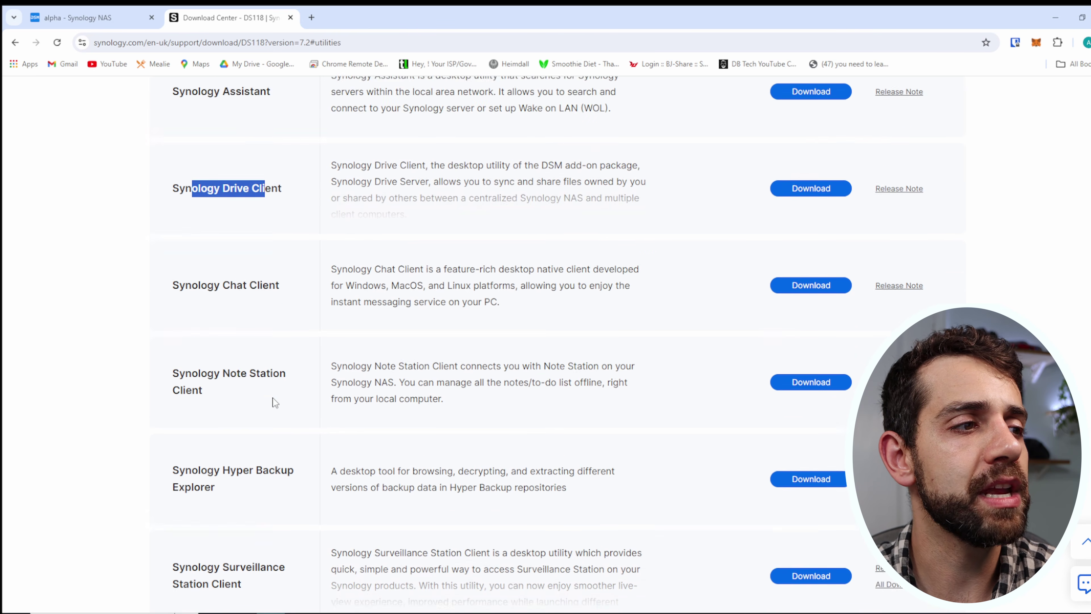
scroll(448, 411, "up", 2)
scroll(448, 411, "up", 5)
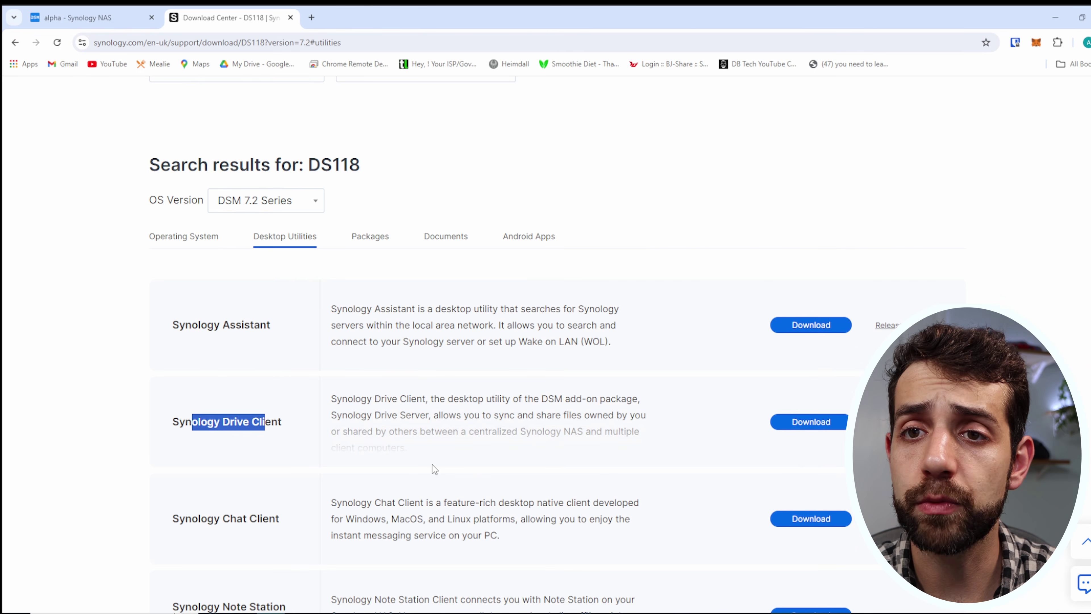
scroll(432, 464, "down", 5)
left_click_drag(198, 471, 312, 494)
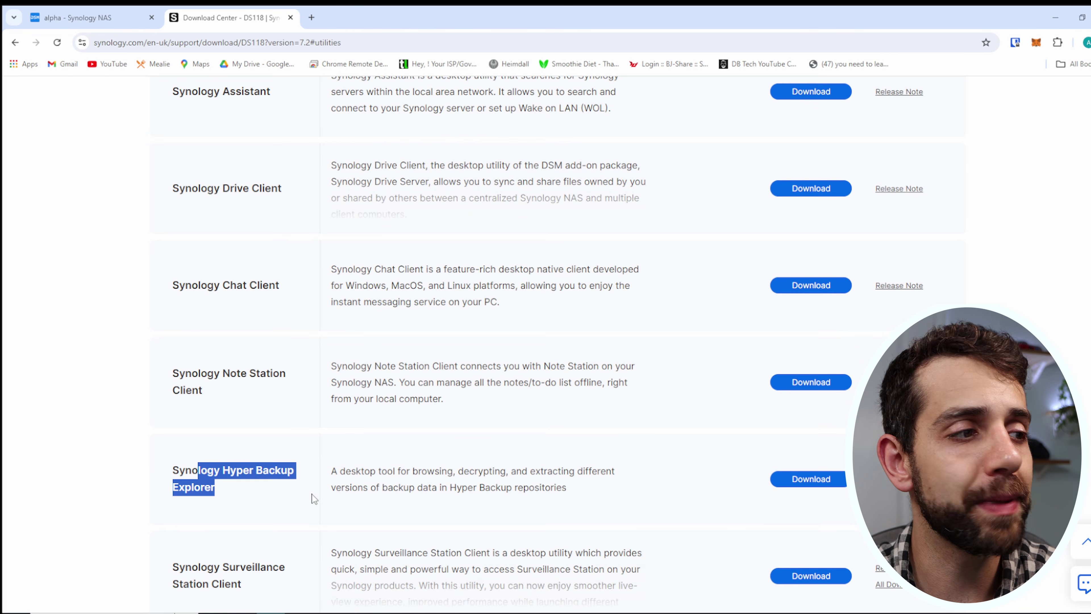
Download the Windows (zip) version of Synology Hyper Backup Explorer and save it in the Downloads folder.
left_click(813, 485)
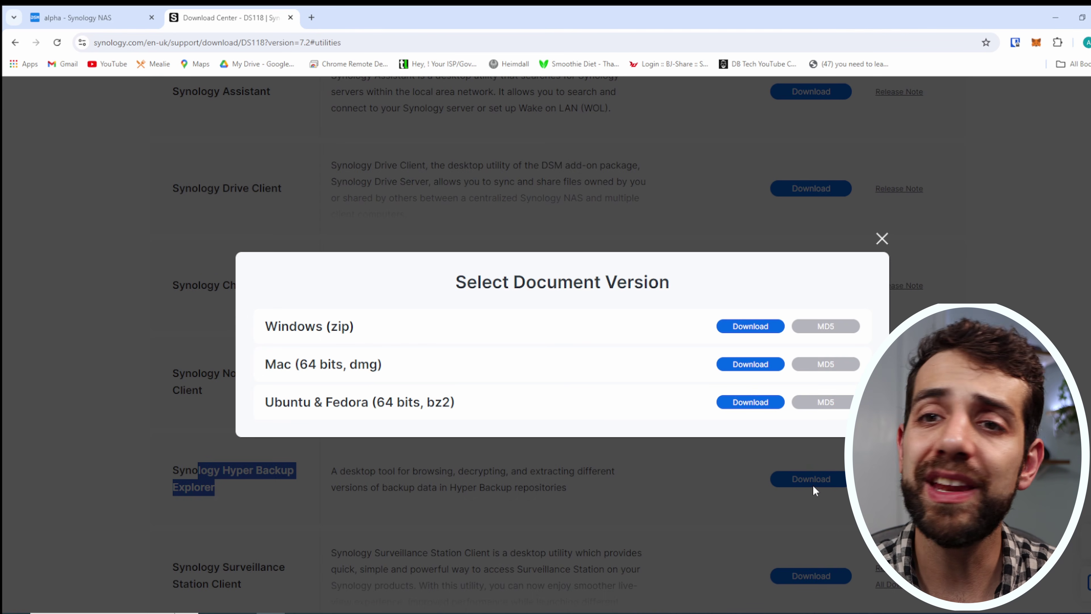
left_click(761, 326)
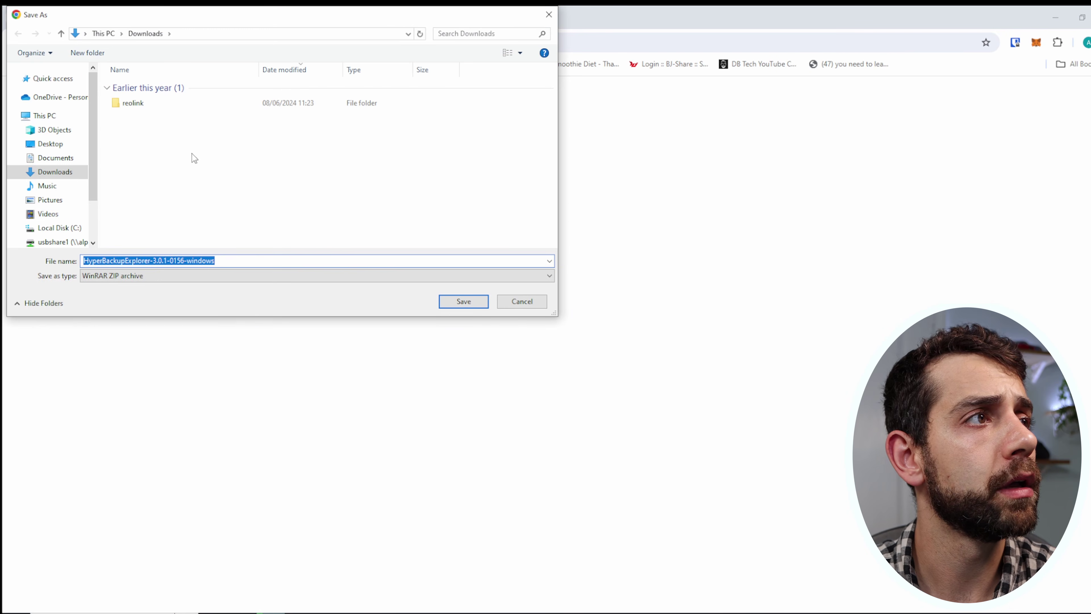
left_click(480, 305)
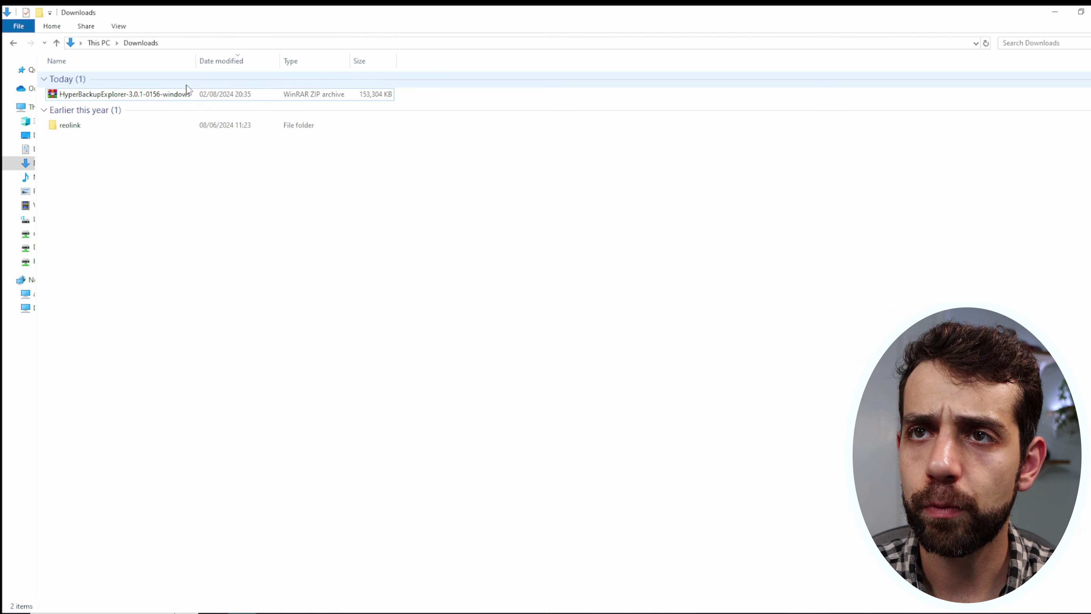
Open the downloaded HyperBackupExplorer-3.0.1-0156-windows archive and extract its contents.
left_click(144, 93)
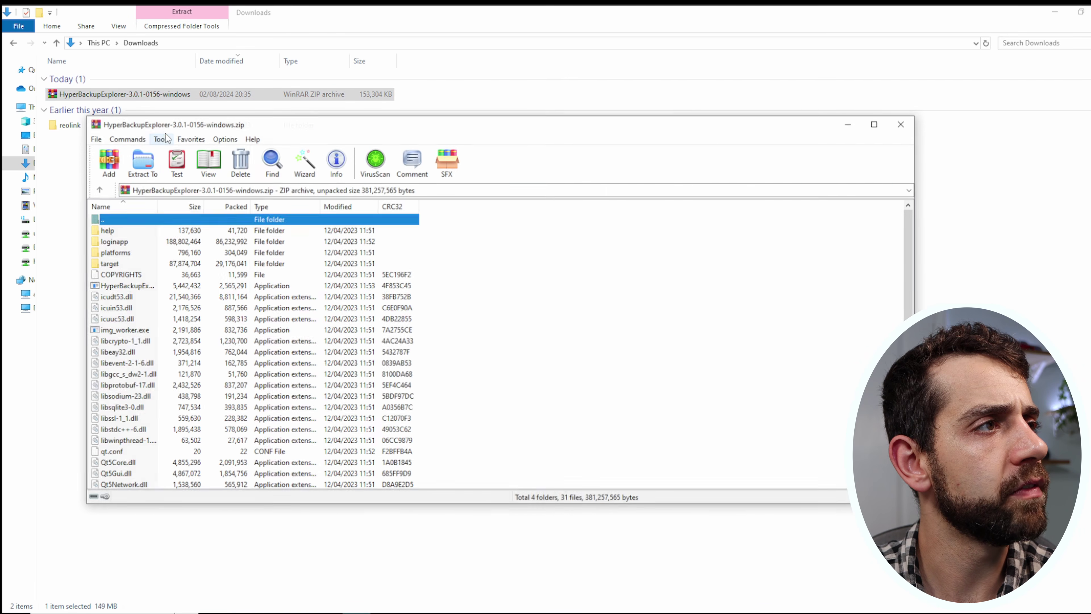
left_click(141, 161)
left_click(530, 438)
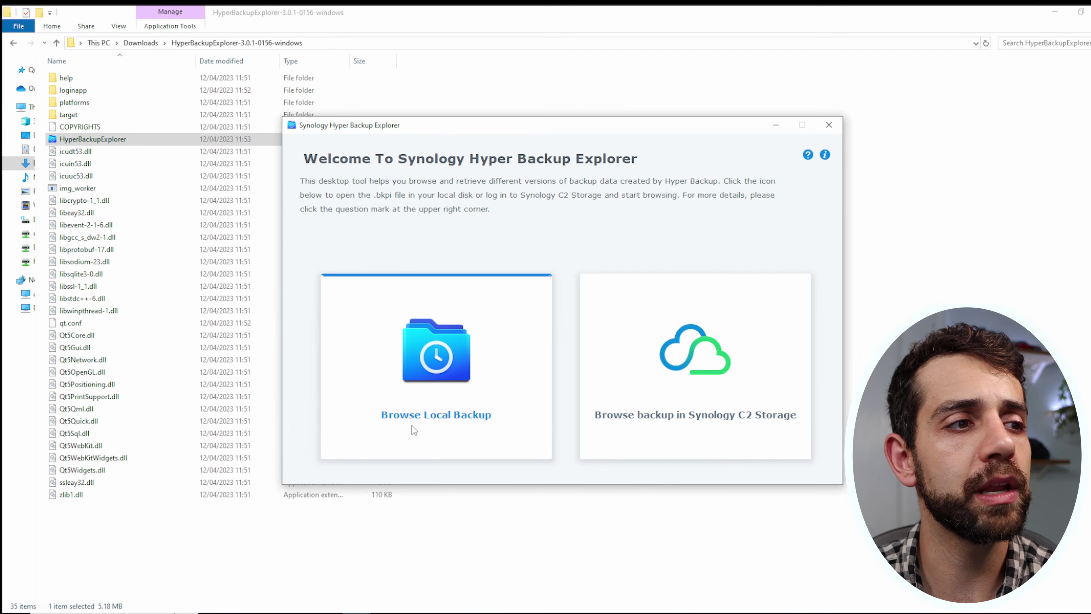
Open SynologyHyperBackup.bkpi from alpha_1.hbk on usbshare1 as a local backup, step to the previous backup version and return to the latest.
left_click(484, 393)
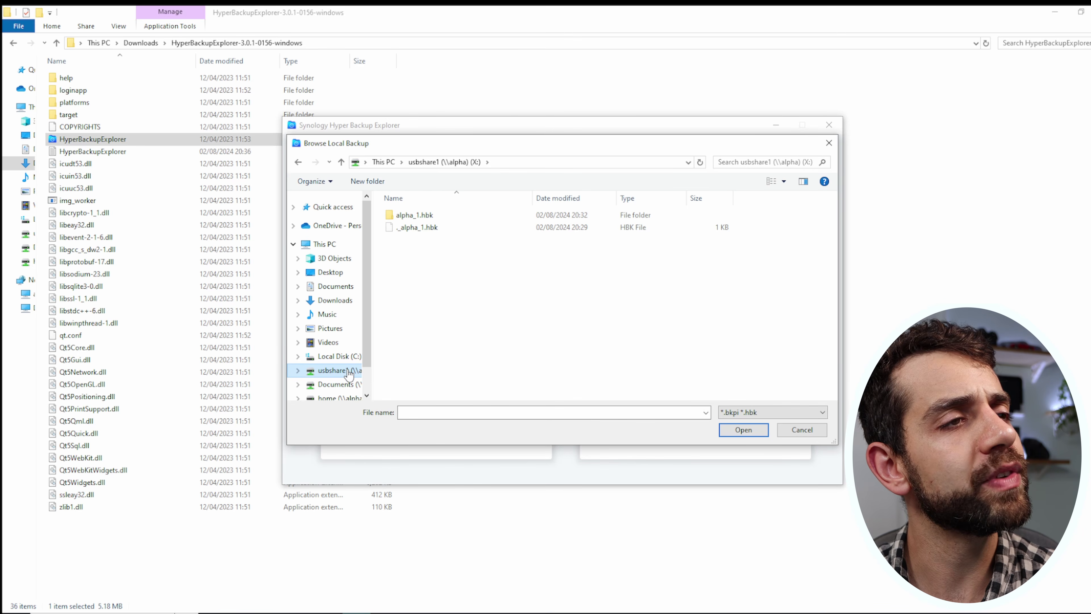
double_click(461, 210)
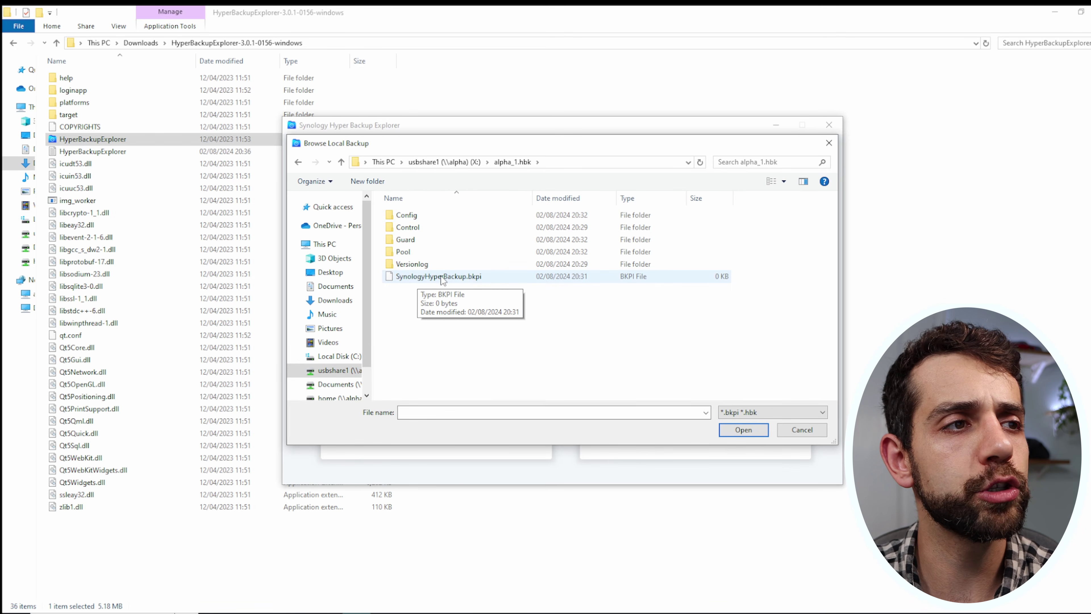
double_click(488, 276)
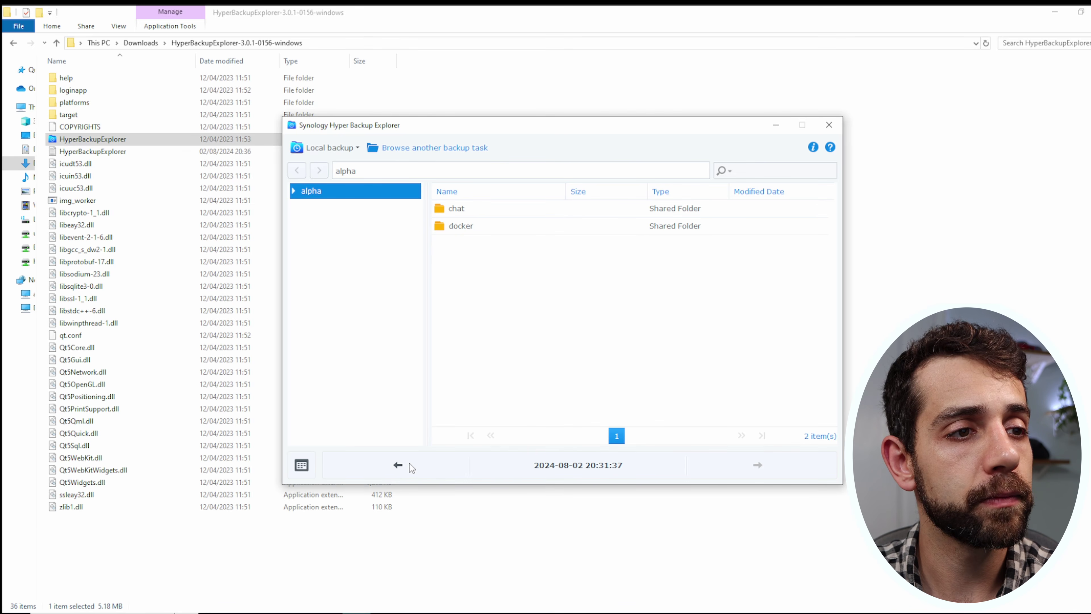
left_click(398, 466)
left_click(760, 466)
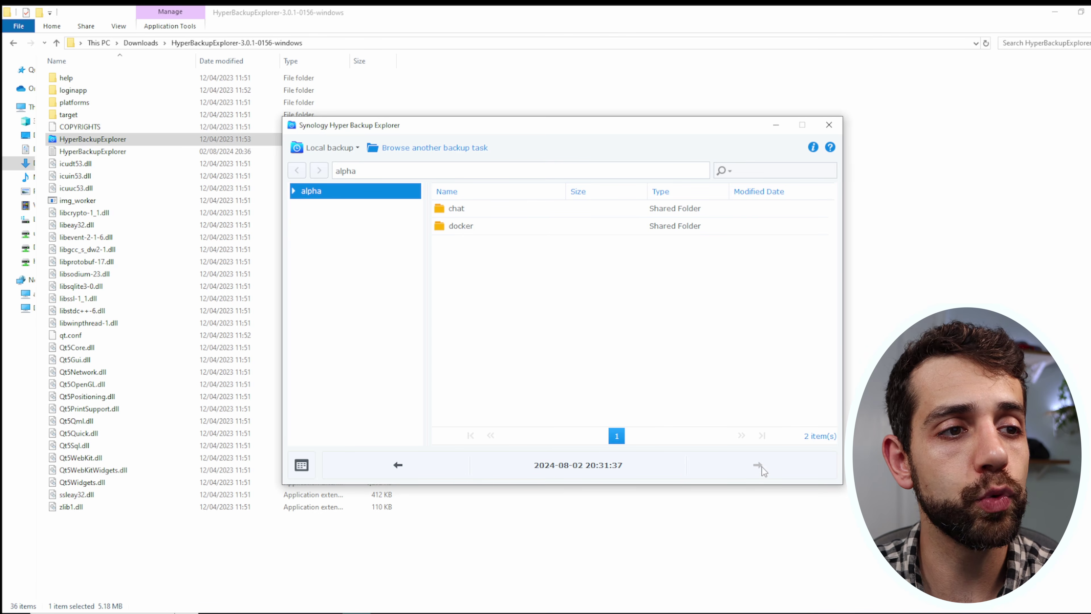
Check the previous backup version against the latest, and browse the latest one down to docker > dokuwiki > config.
left_click(397, 464)
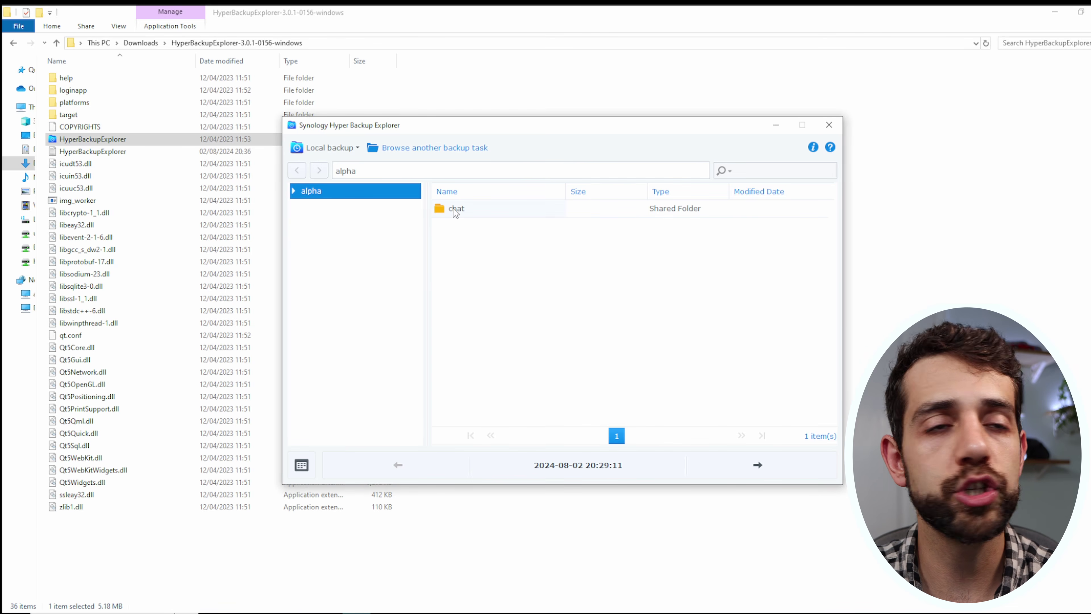
left_click(758, 466)
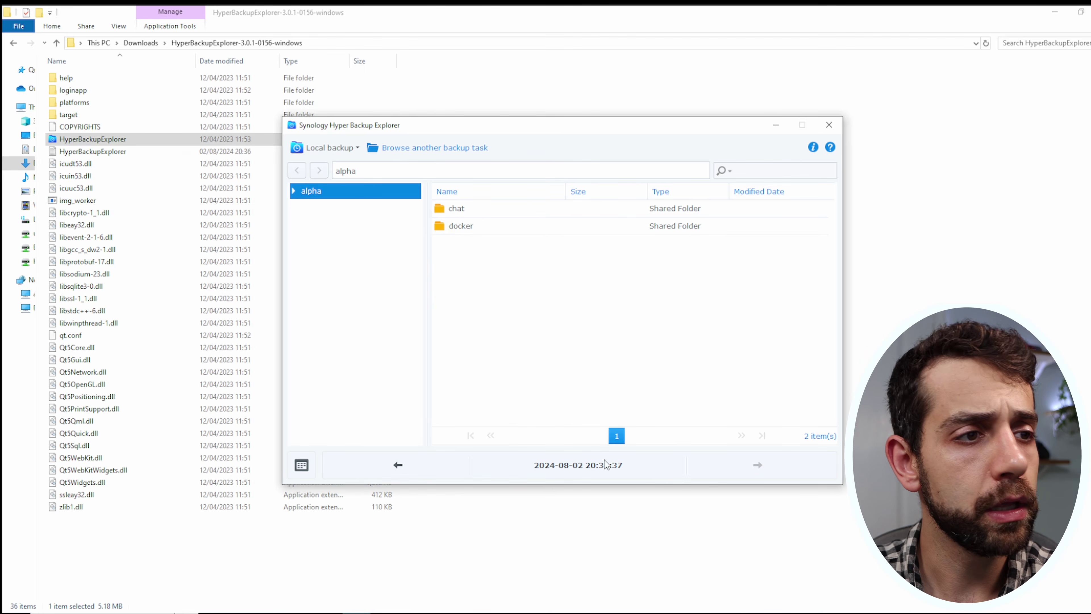
double_click(484, 226)
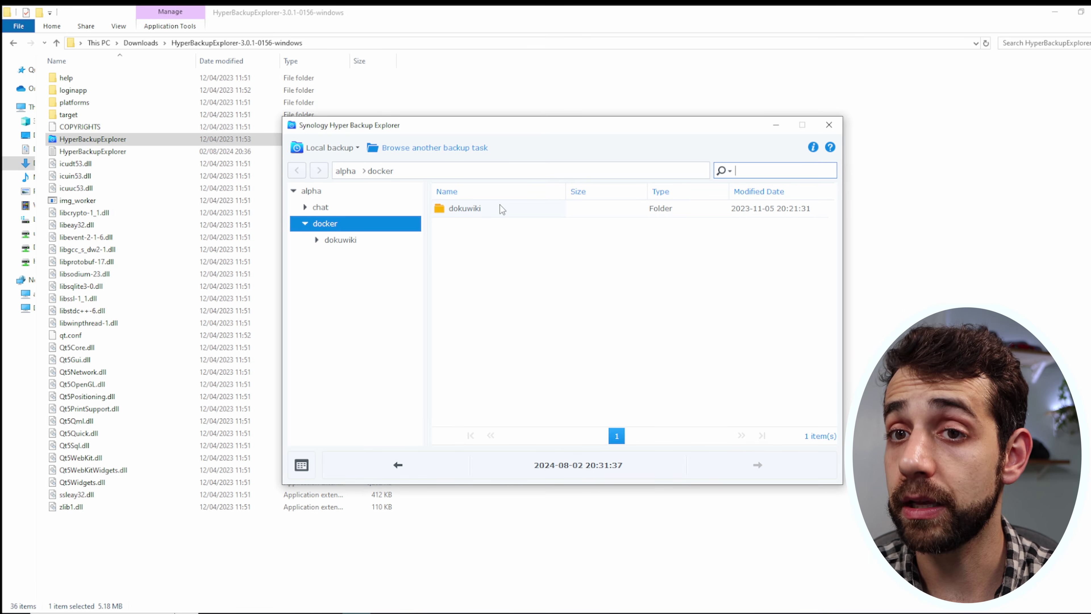
double_click(499, 208)
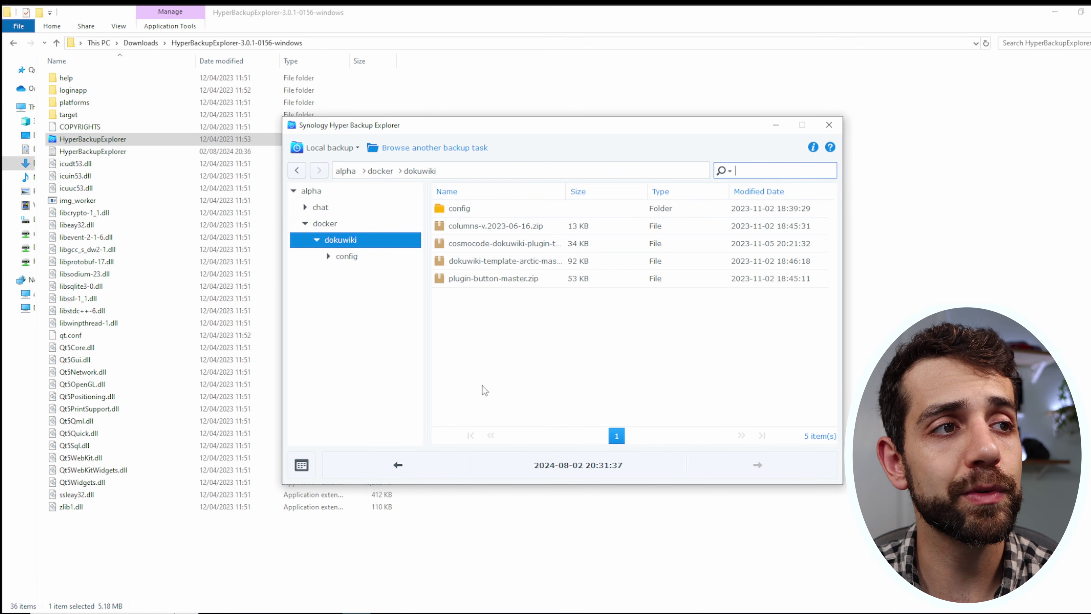
double_click(489, 206)
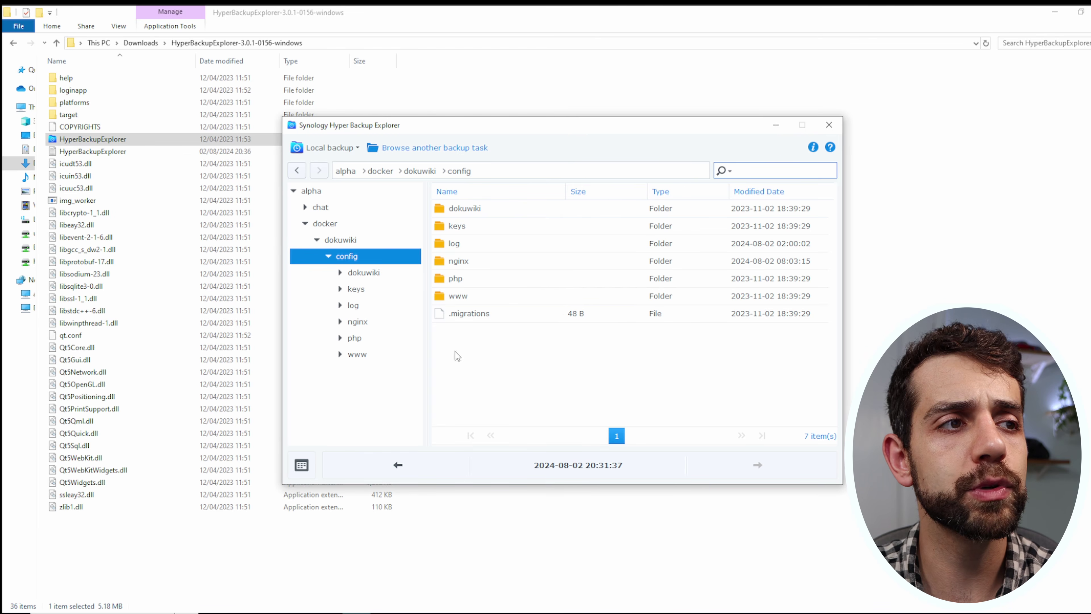
Copy the dokuwiki folder from the backup's docker share to the PC's Downloads folder, stopping the copy partway.
left_click(346, 240)
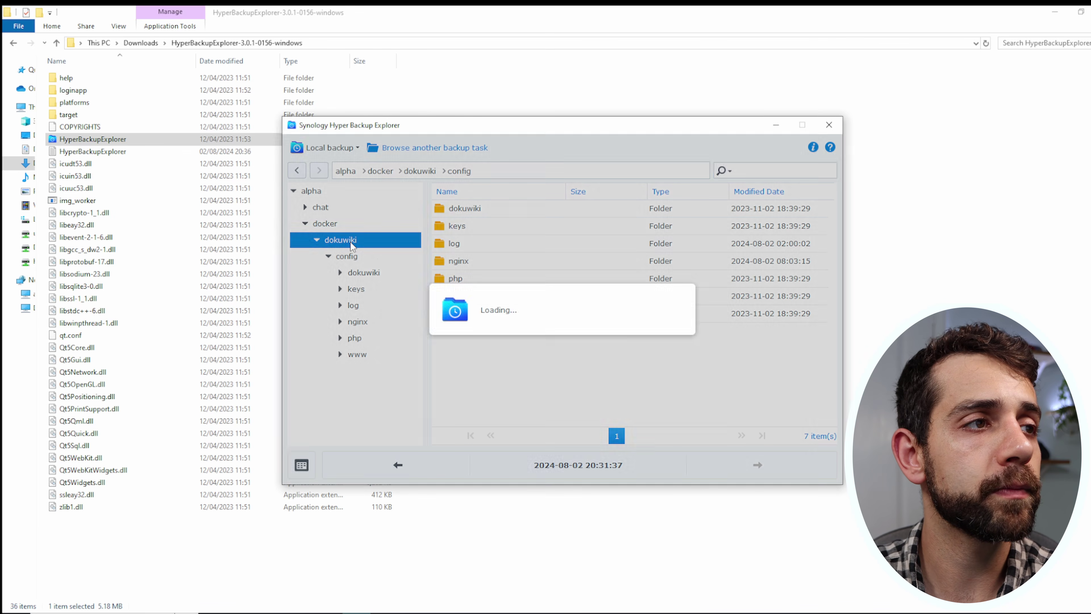
left_click(325, 223)
right_click(475, 209)
left_click(503, 217)
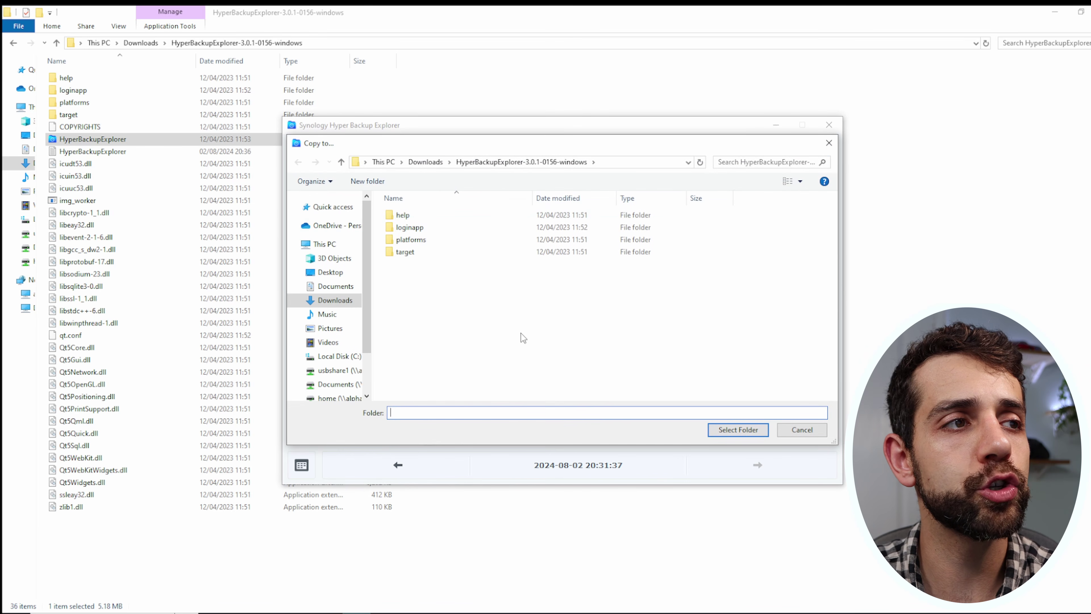
left_click(336, 301)
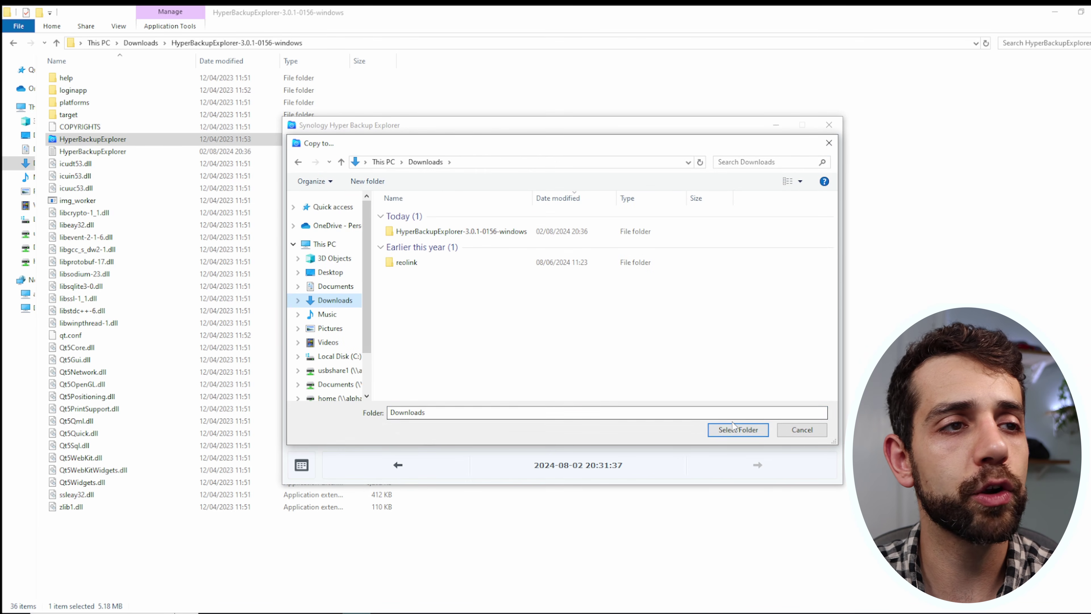
left_click(753, 431)
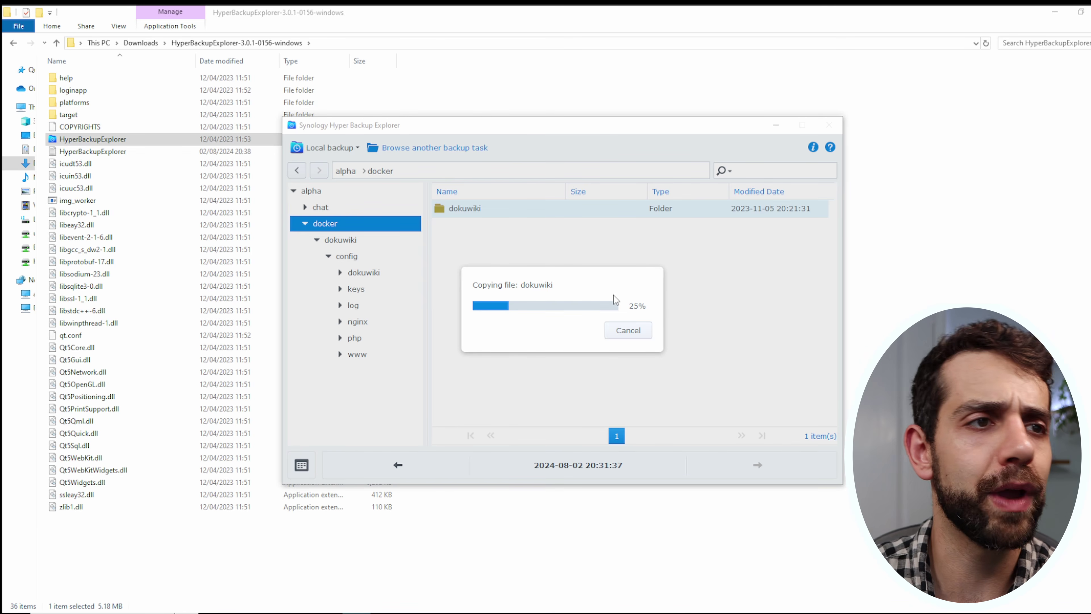
left_click(641, 335)
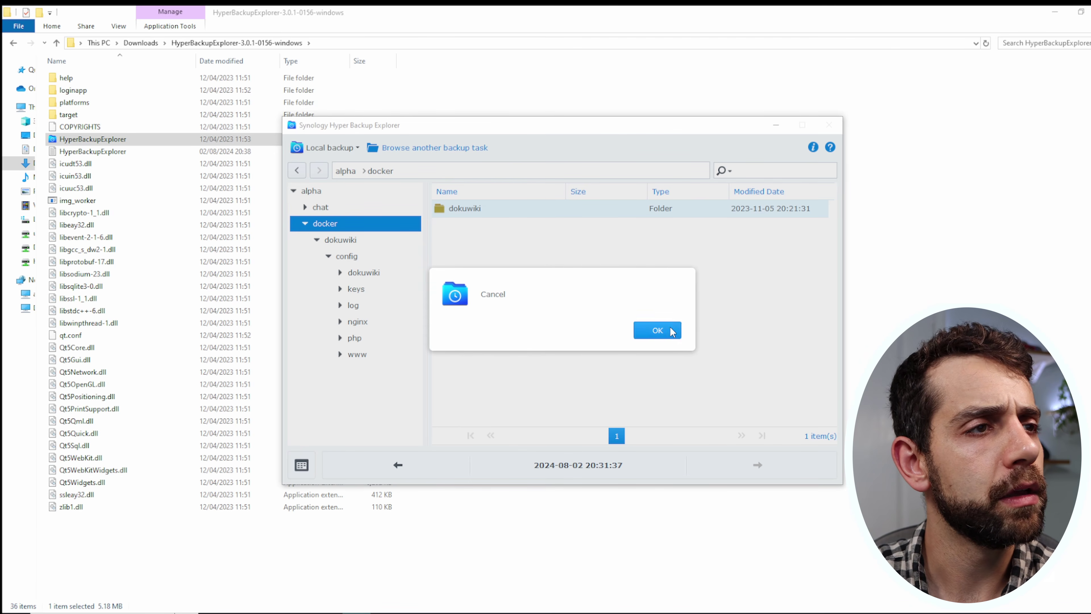
left_click(672, 332)
Inspect the copied files in Downloads, going through dokuwiki and config down to the inner dokuwiki folder.
left_click(24, 163)
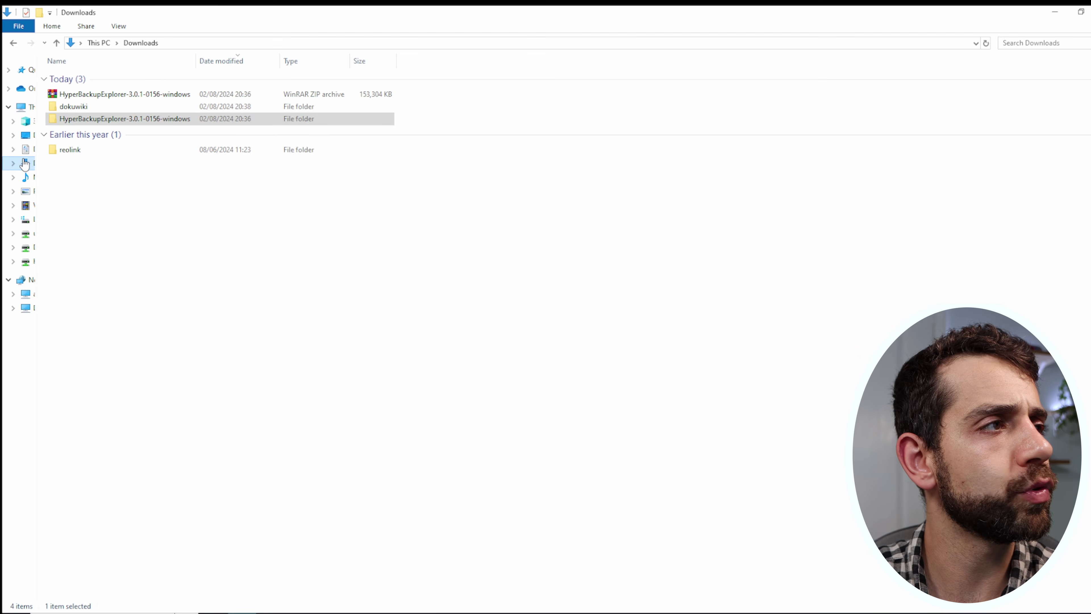
double_click(94, 108)
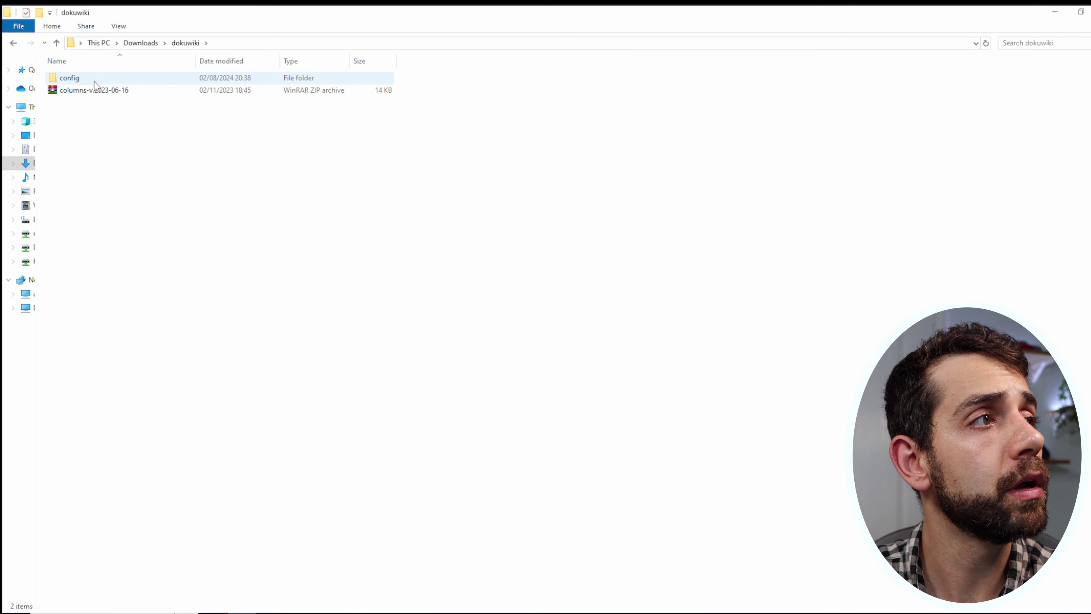
double_click(68, 77)
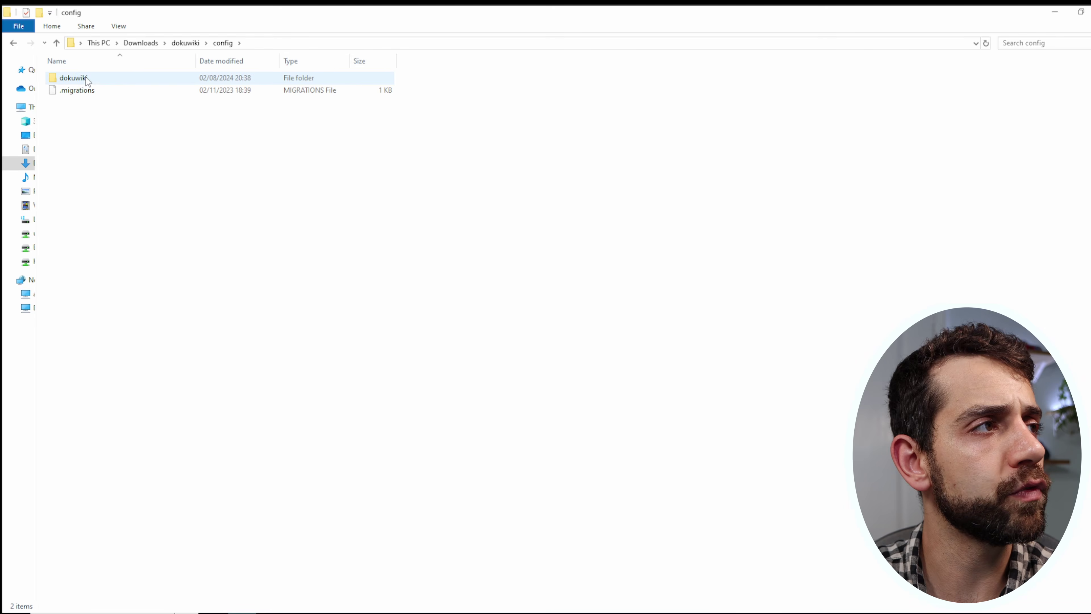
left_click(84, 79)
double_click(83, 79)
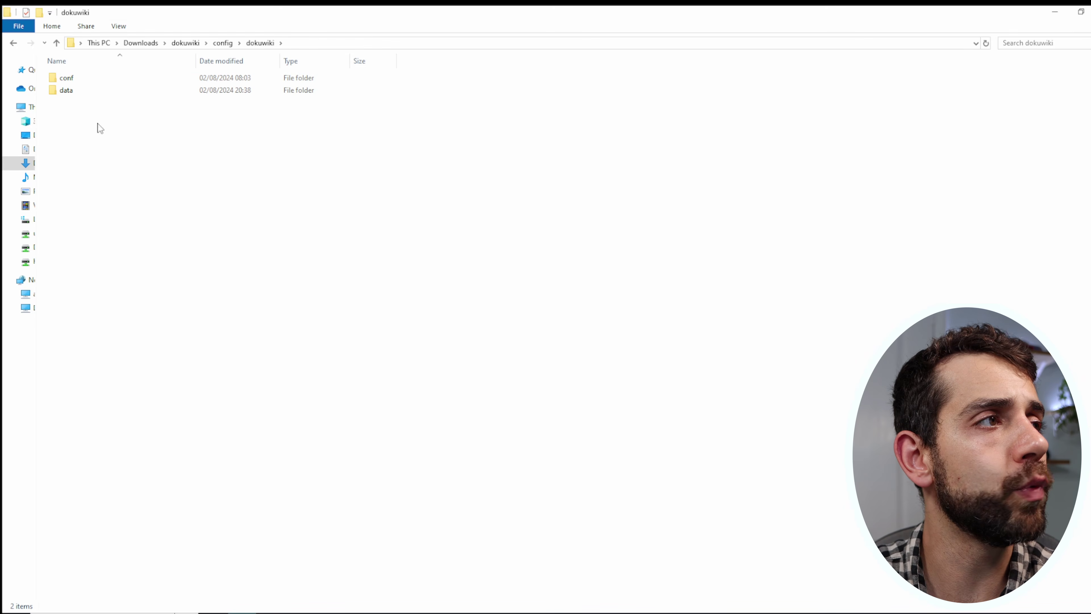